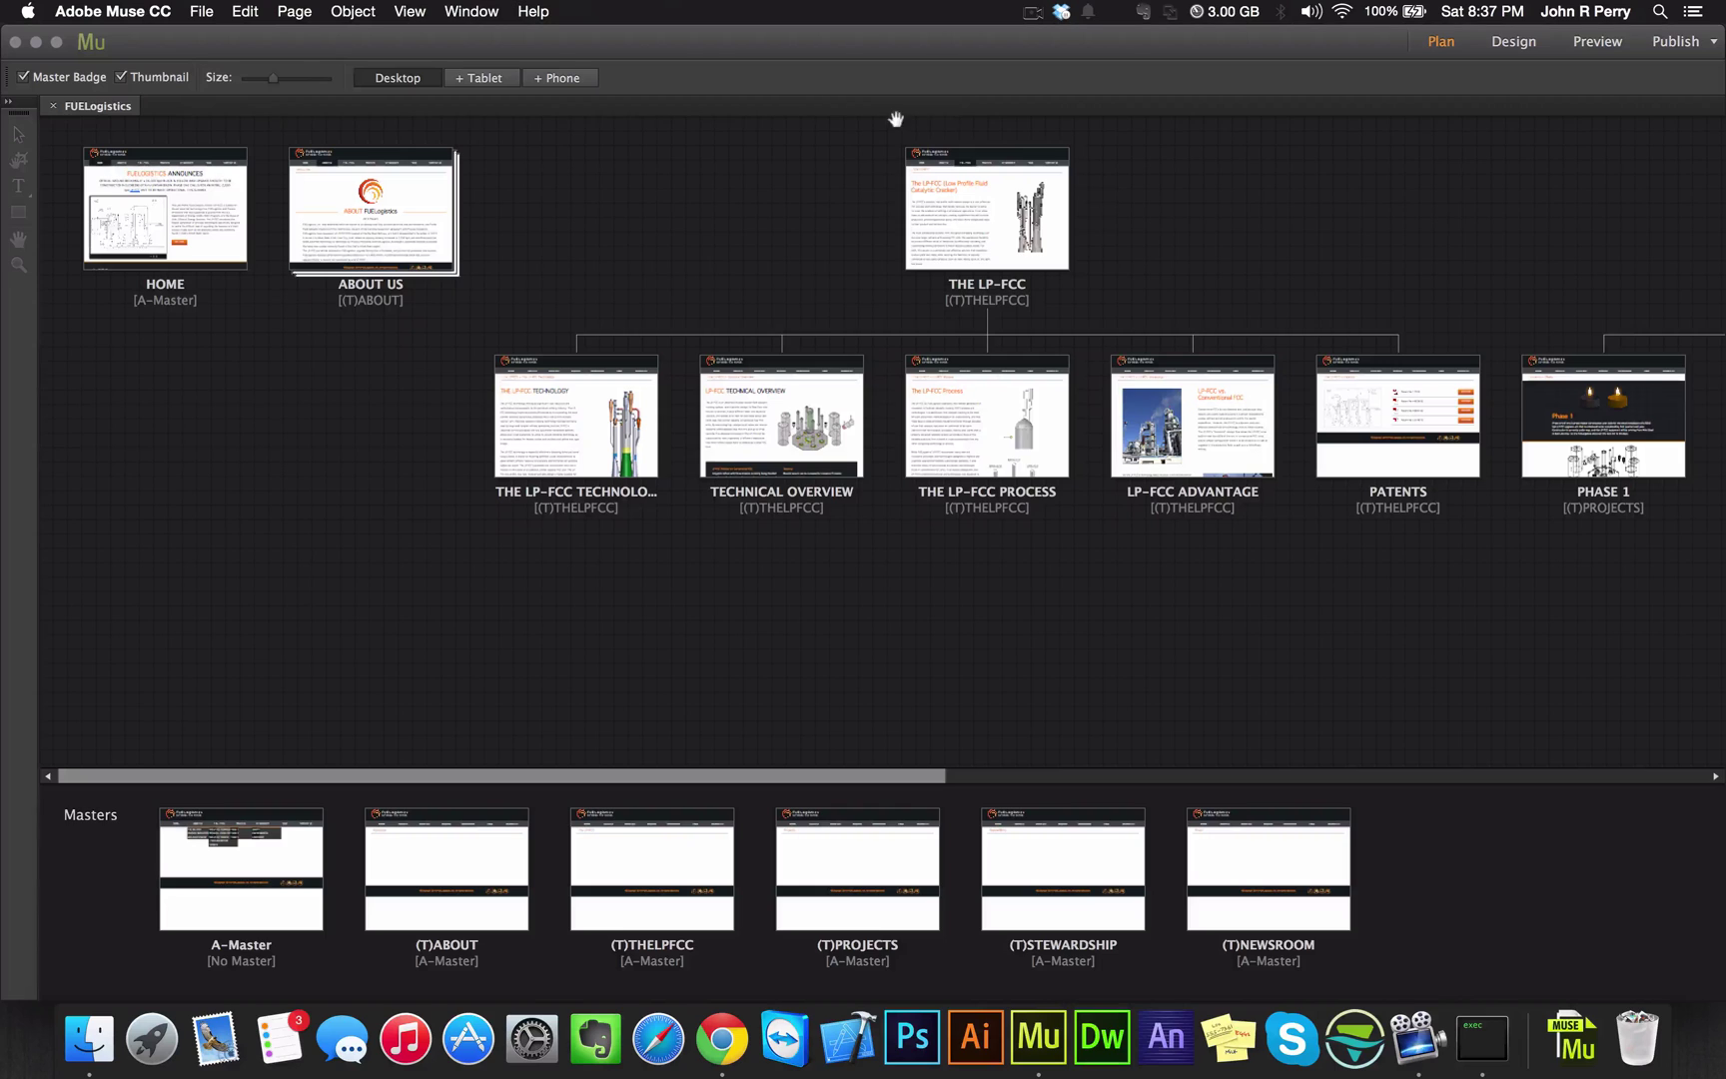
Step: Go to analytics.google.com in Chrome to reach the Analytics account home
left_click_drag(851, 809, 223, 385)
left_click(721, 1039)
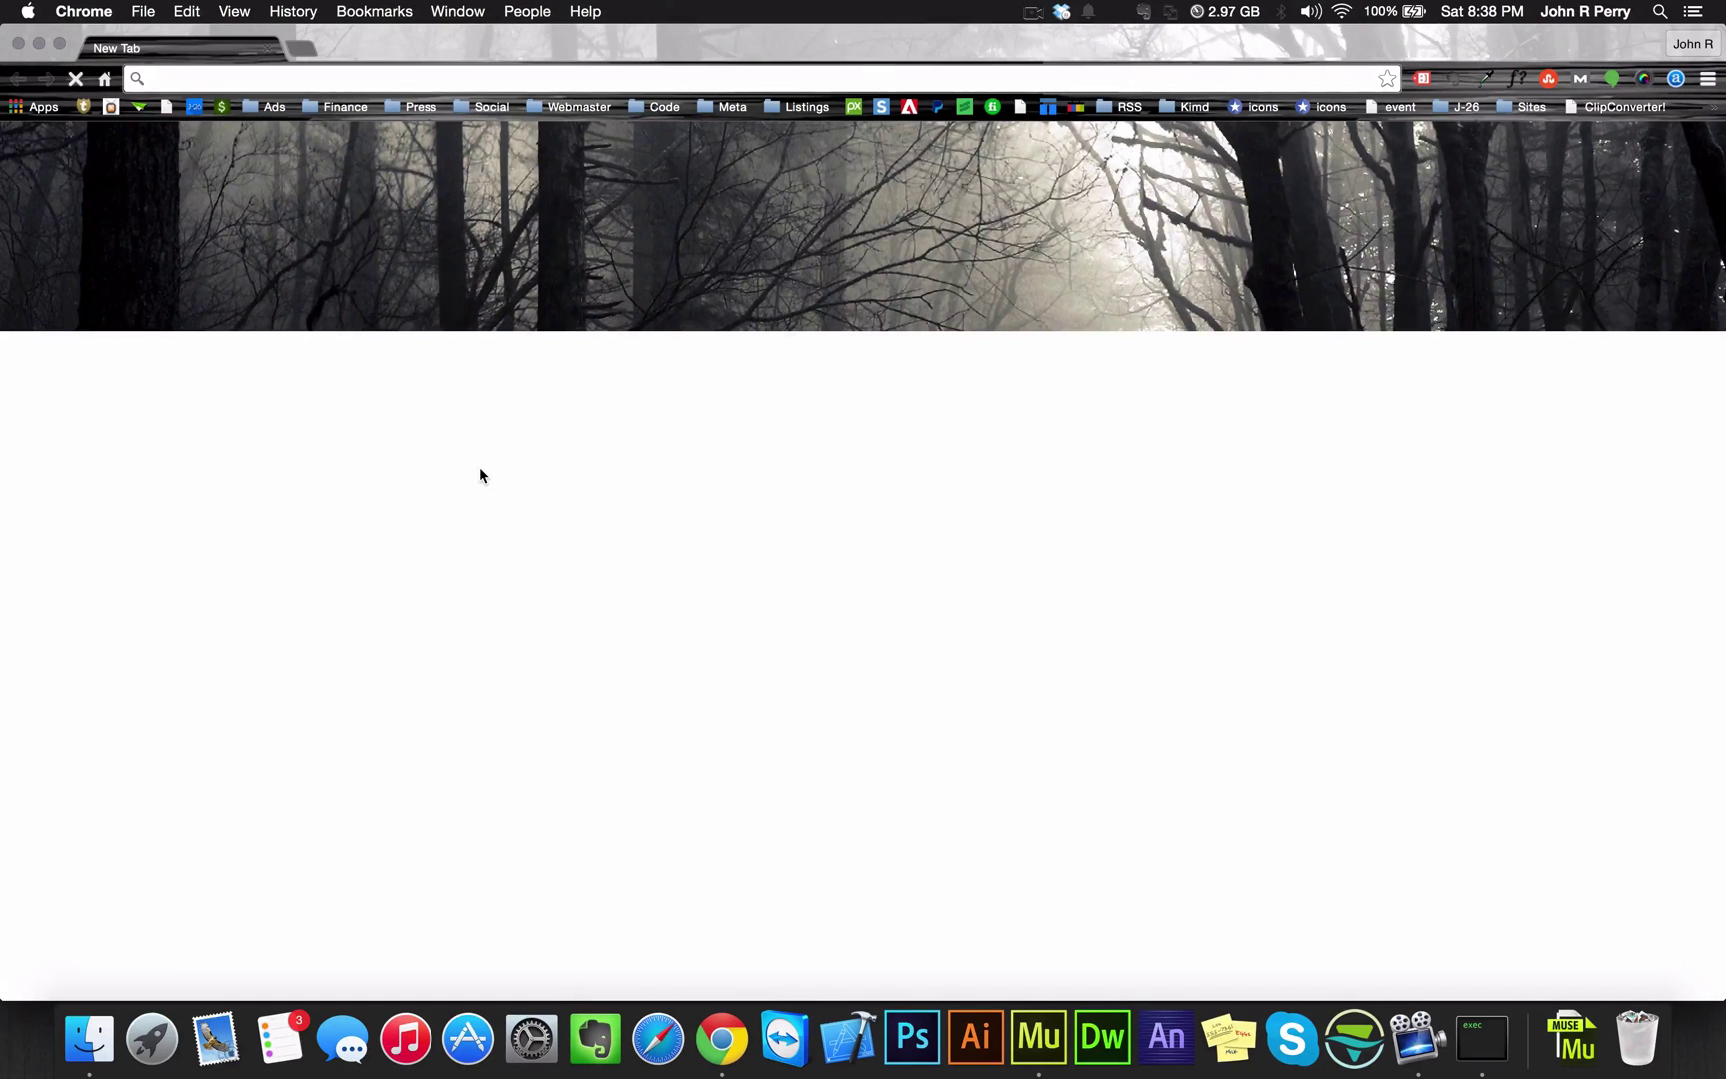
type("anal")
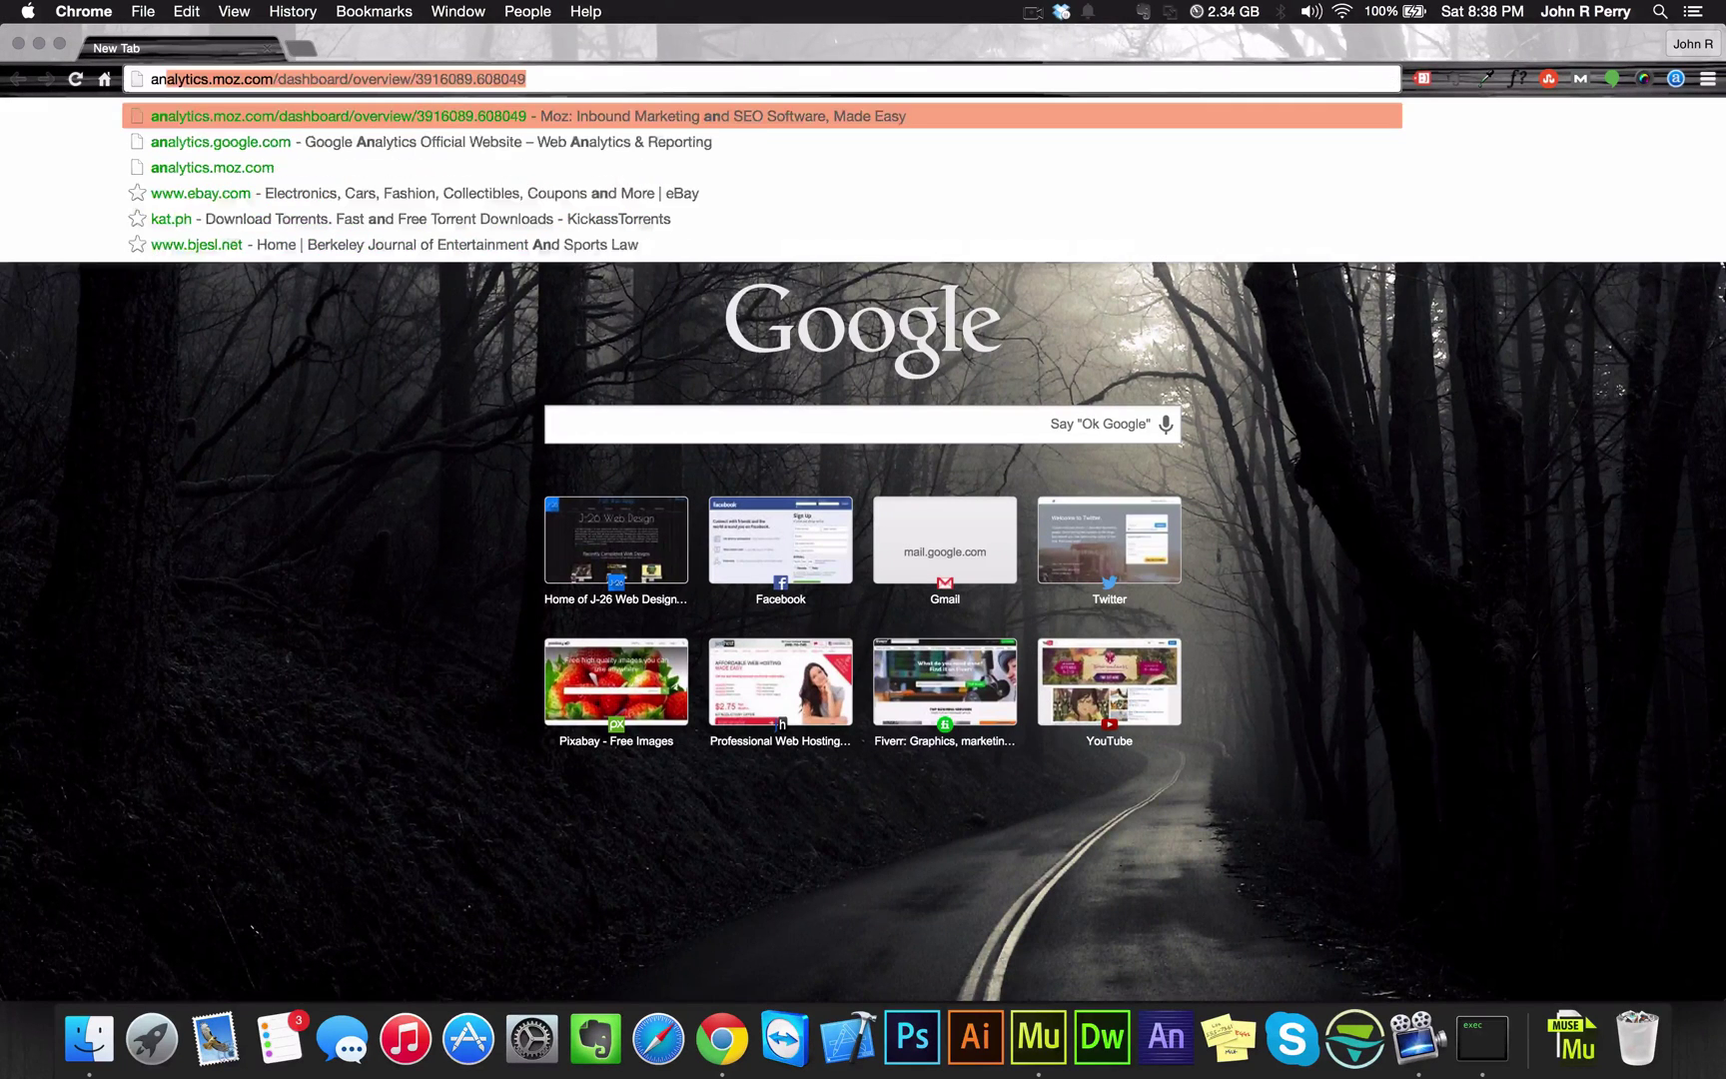
type("ytics.")
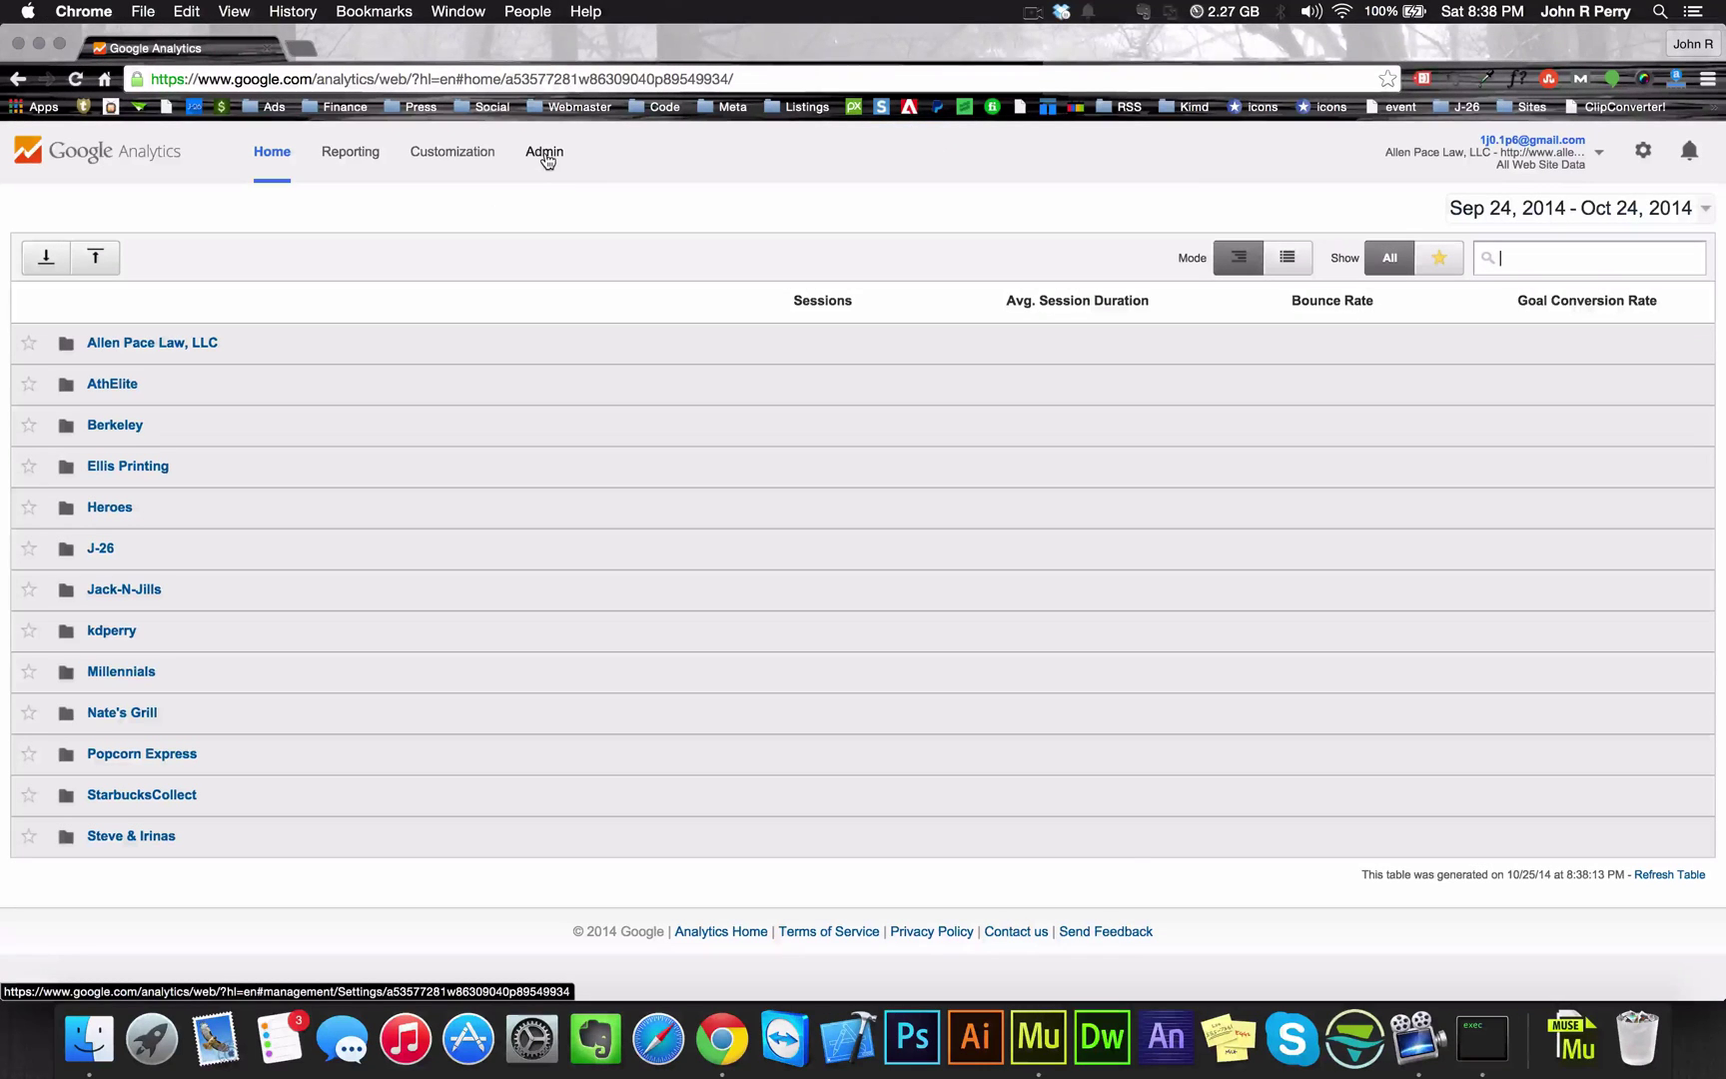
Step: Choose Create new account from the Admin Account list and scroll to the blank form
left_click(548, 154)
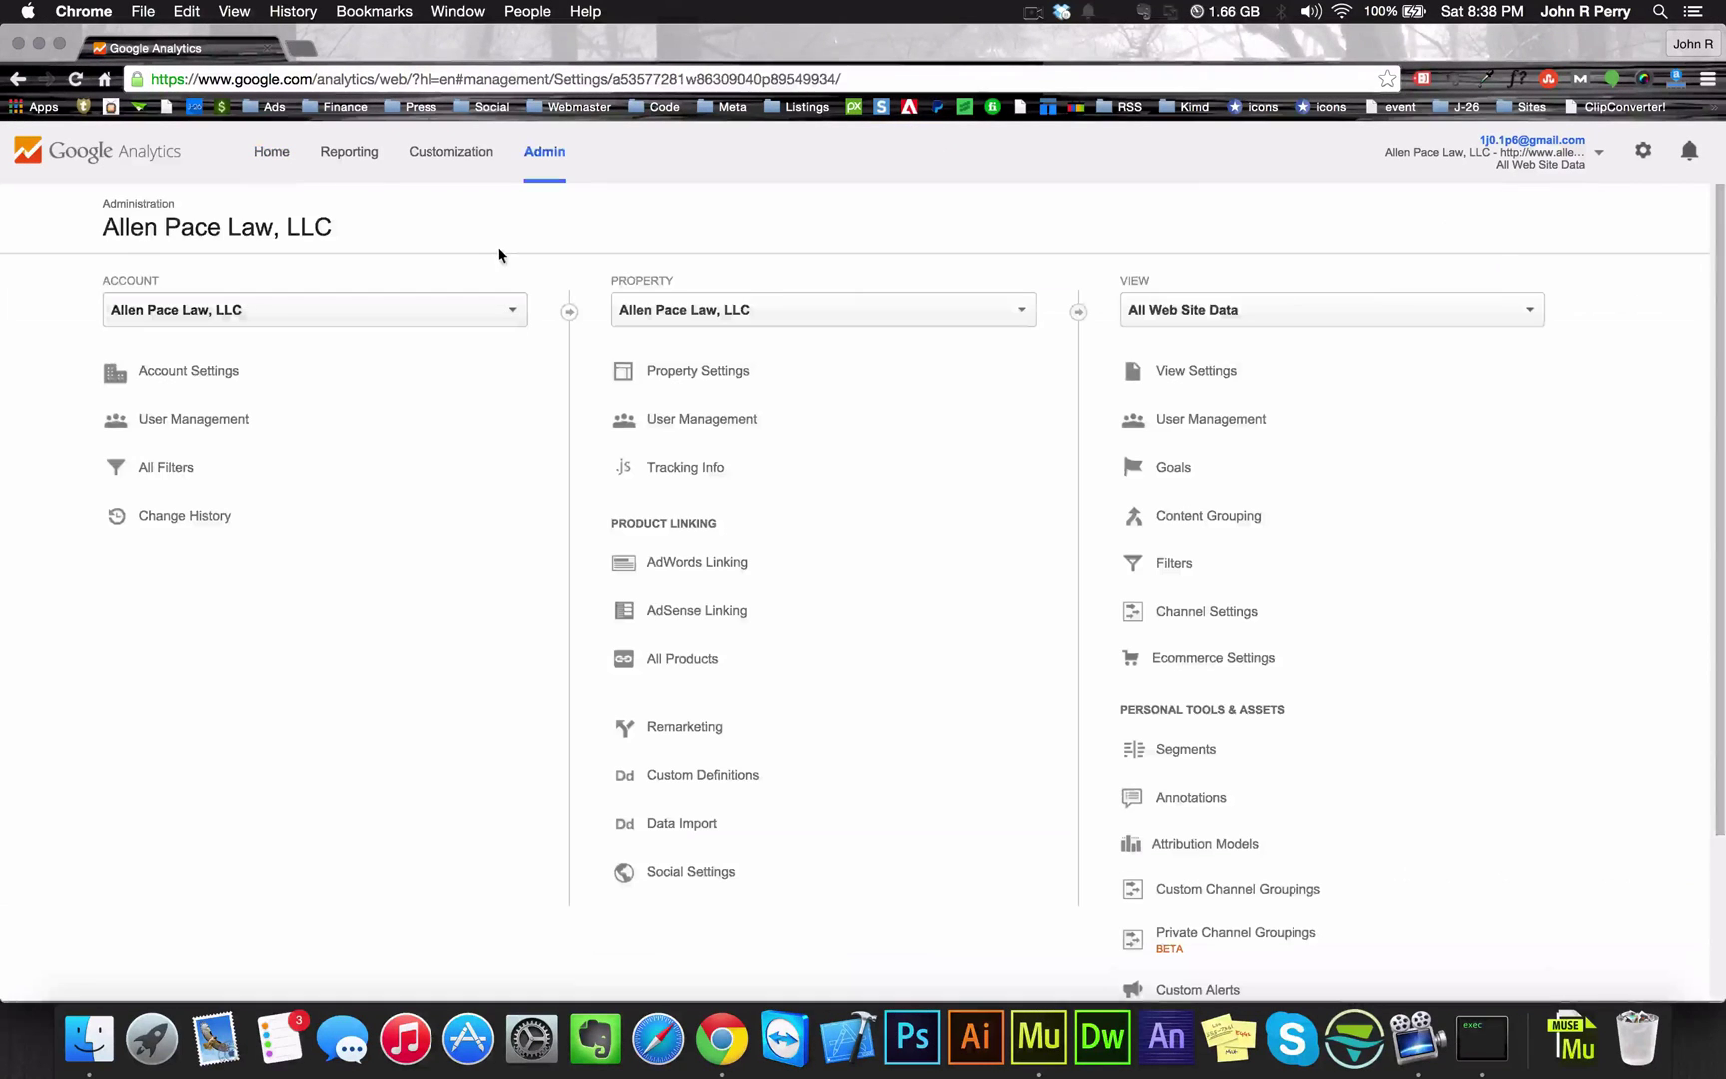
left_click(521, 307)
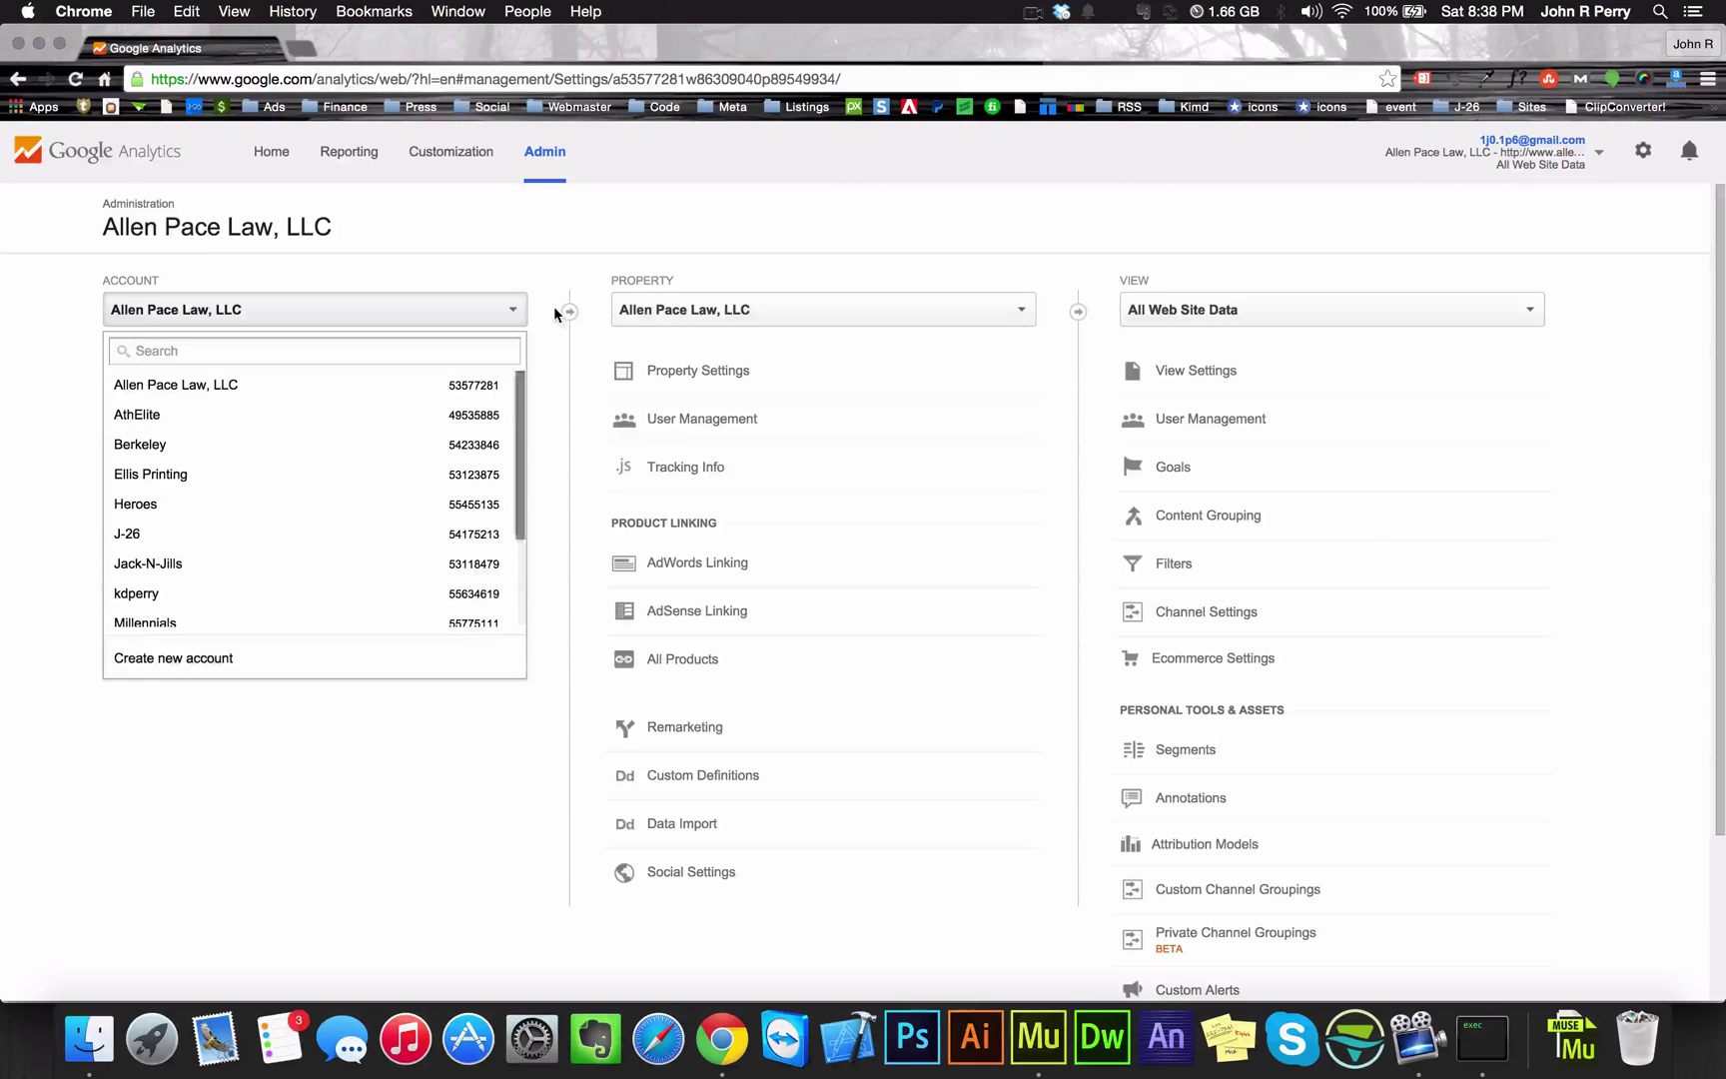
left_click(212, 668)
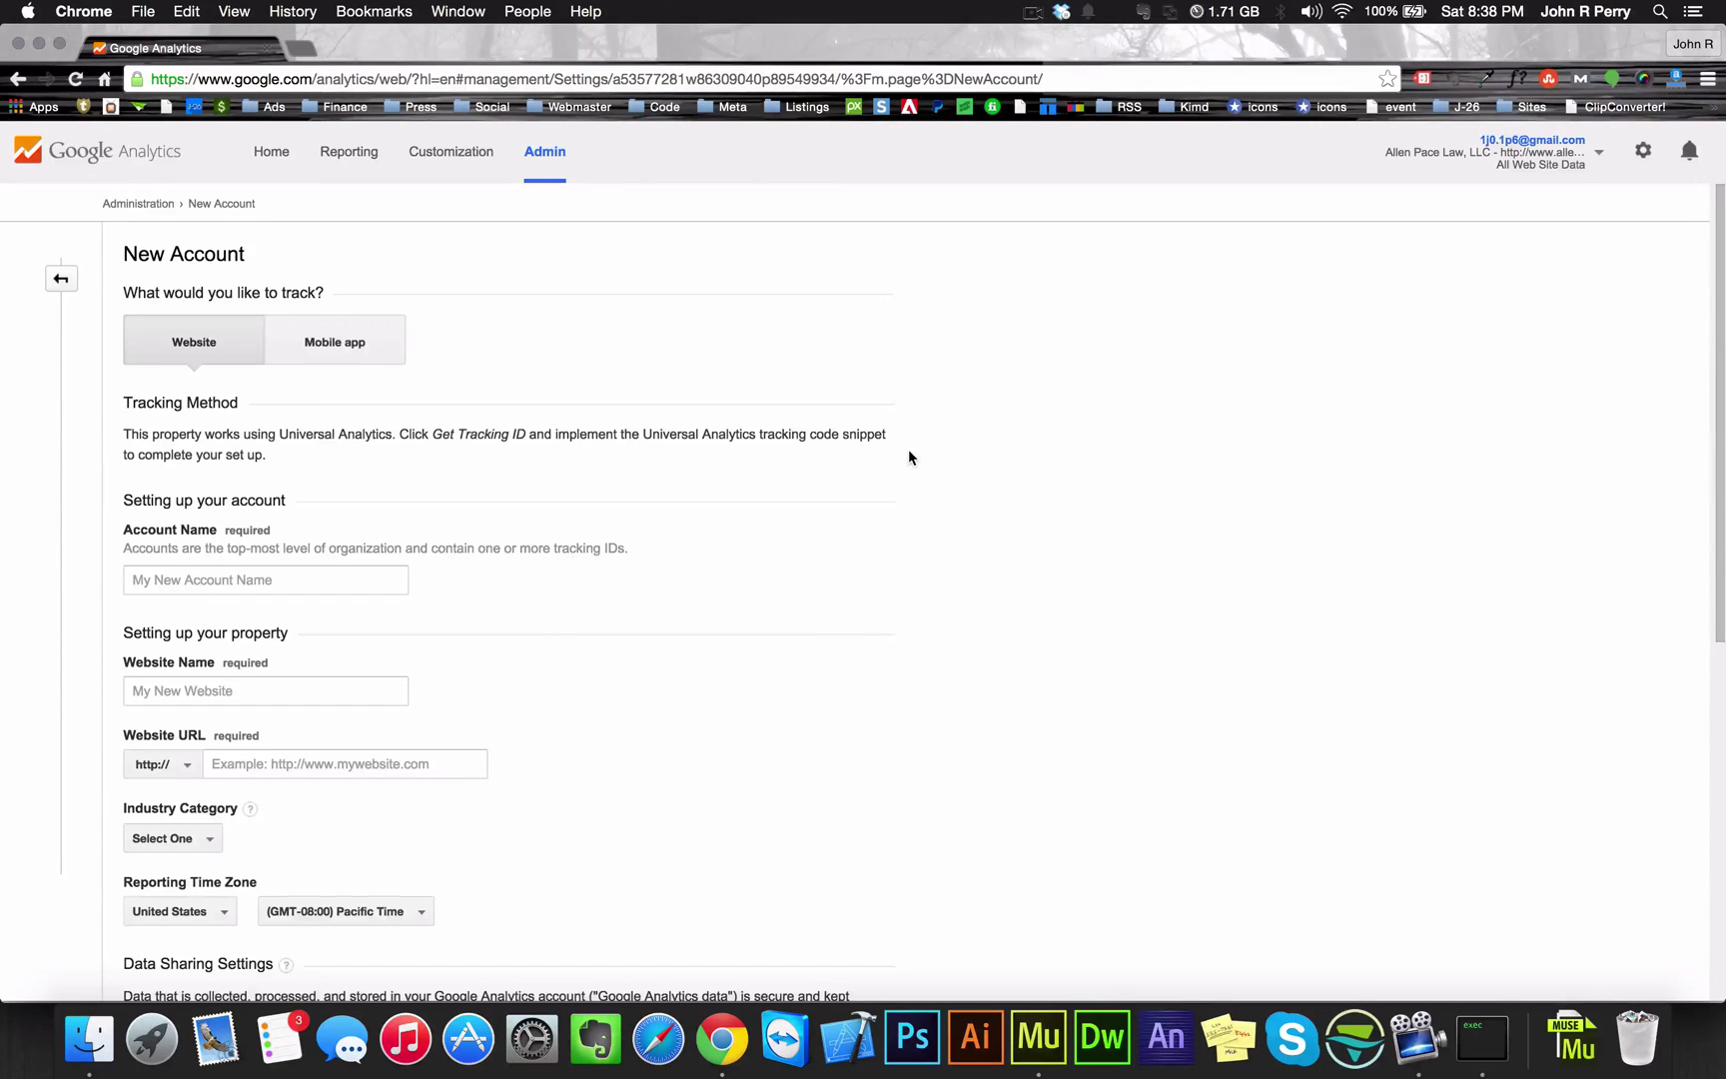
scroll(906, 454, "down", 5)
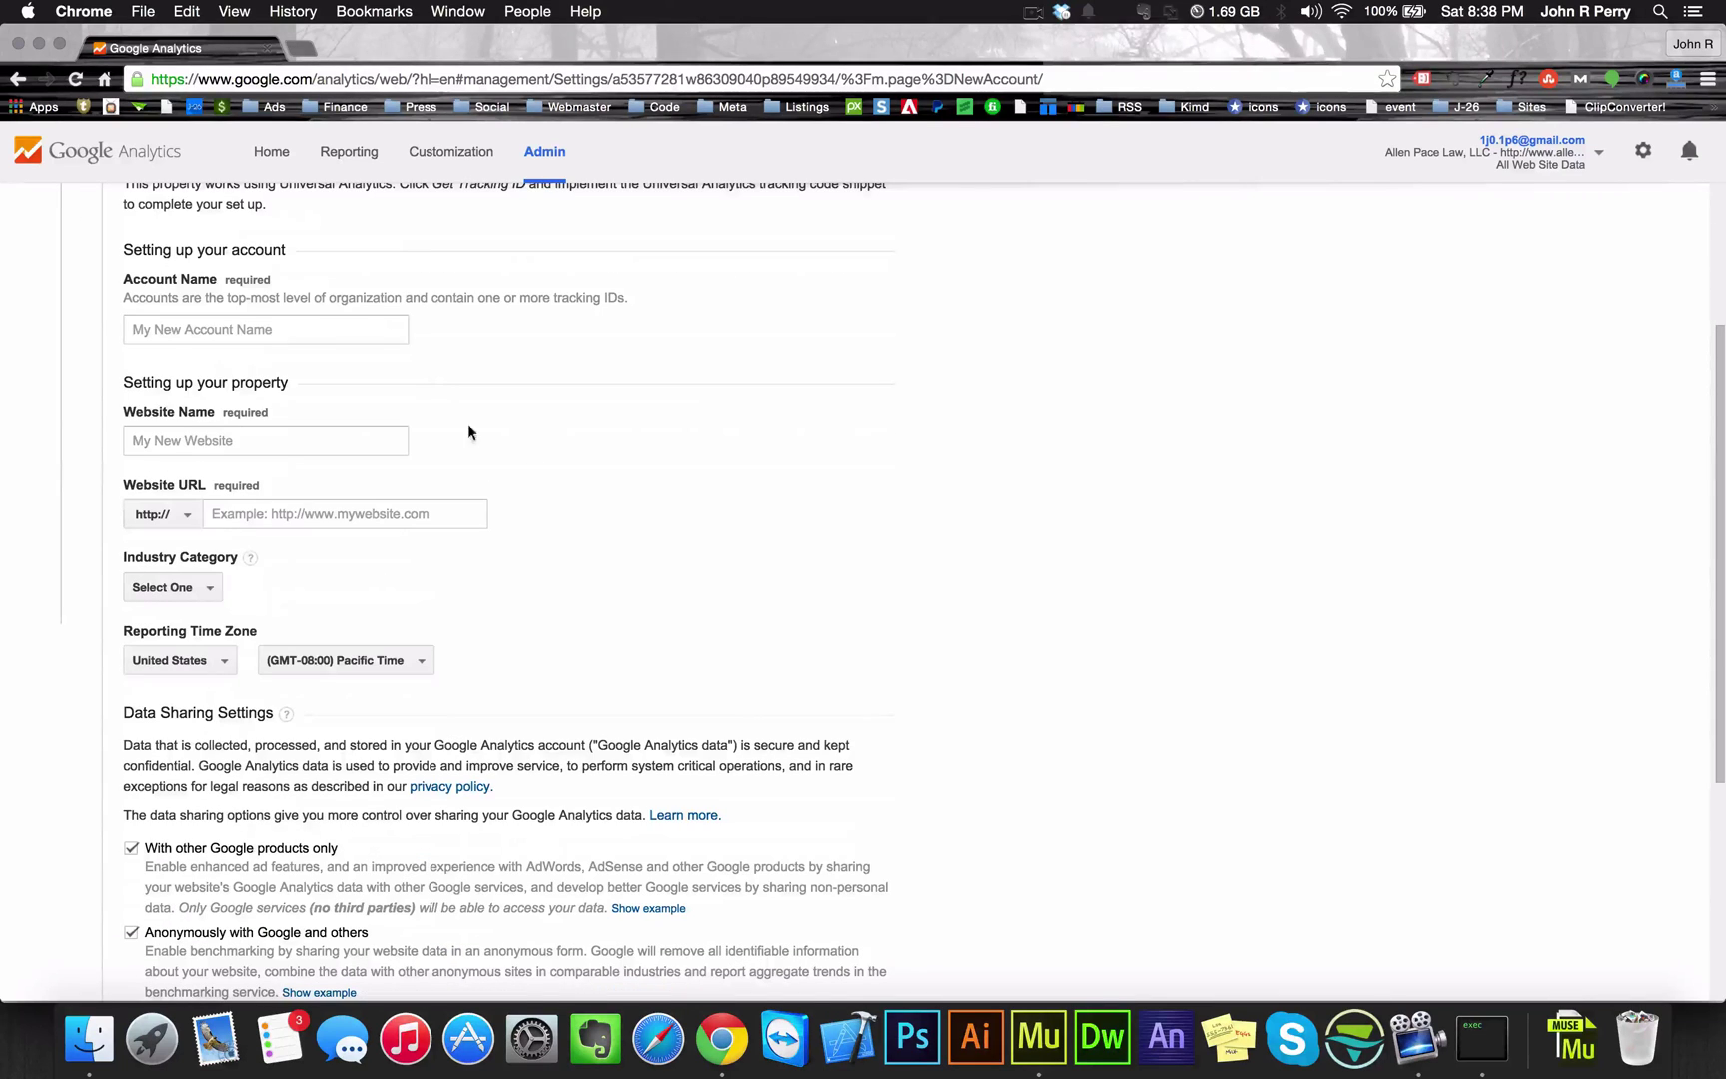
left_click(292, 329)
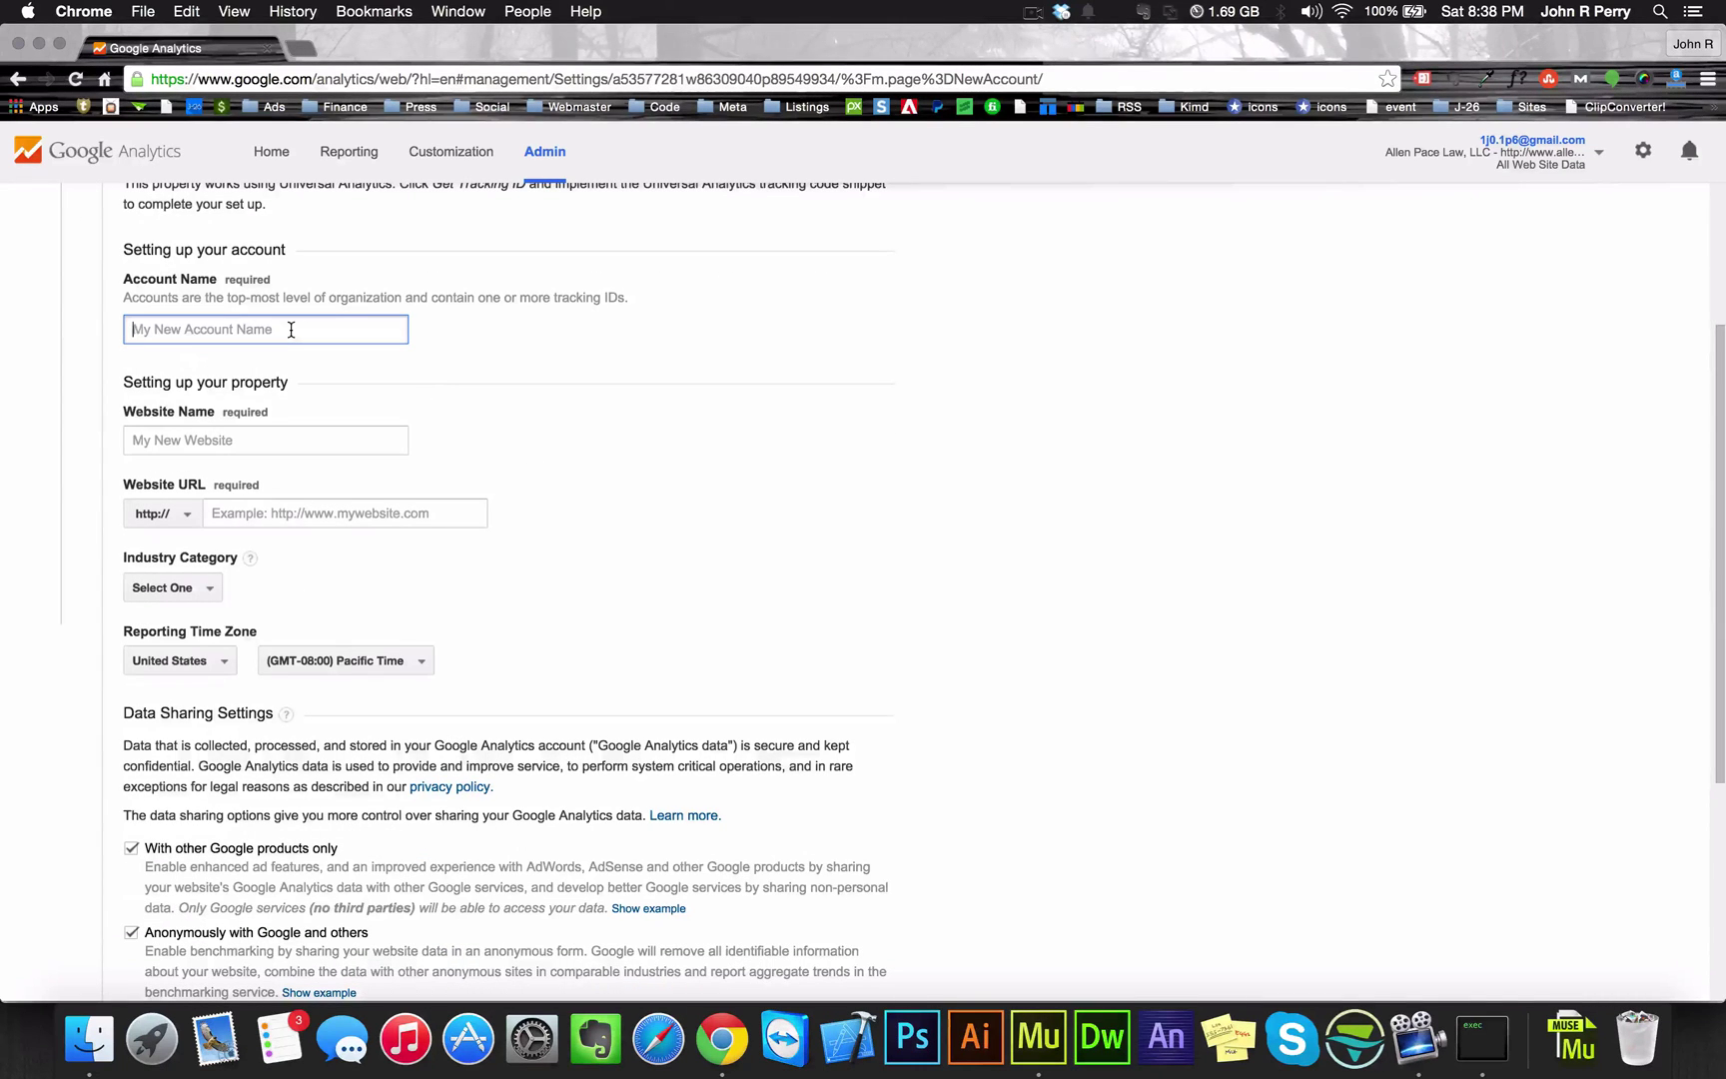
type("Fu")
type("UELogistics")
key("Tab")
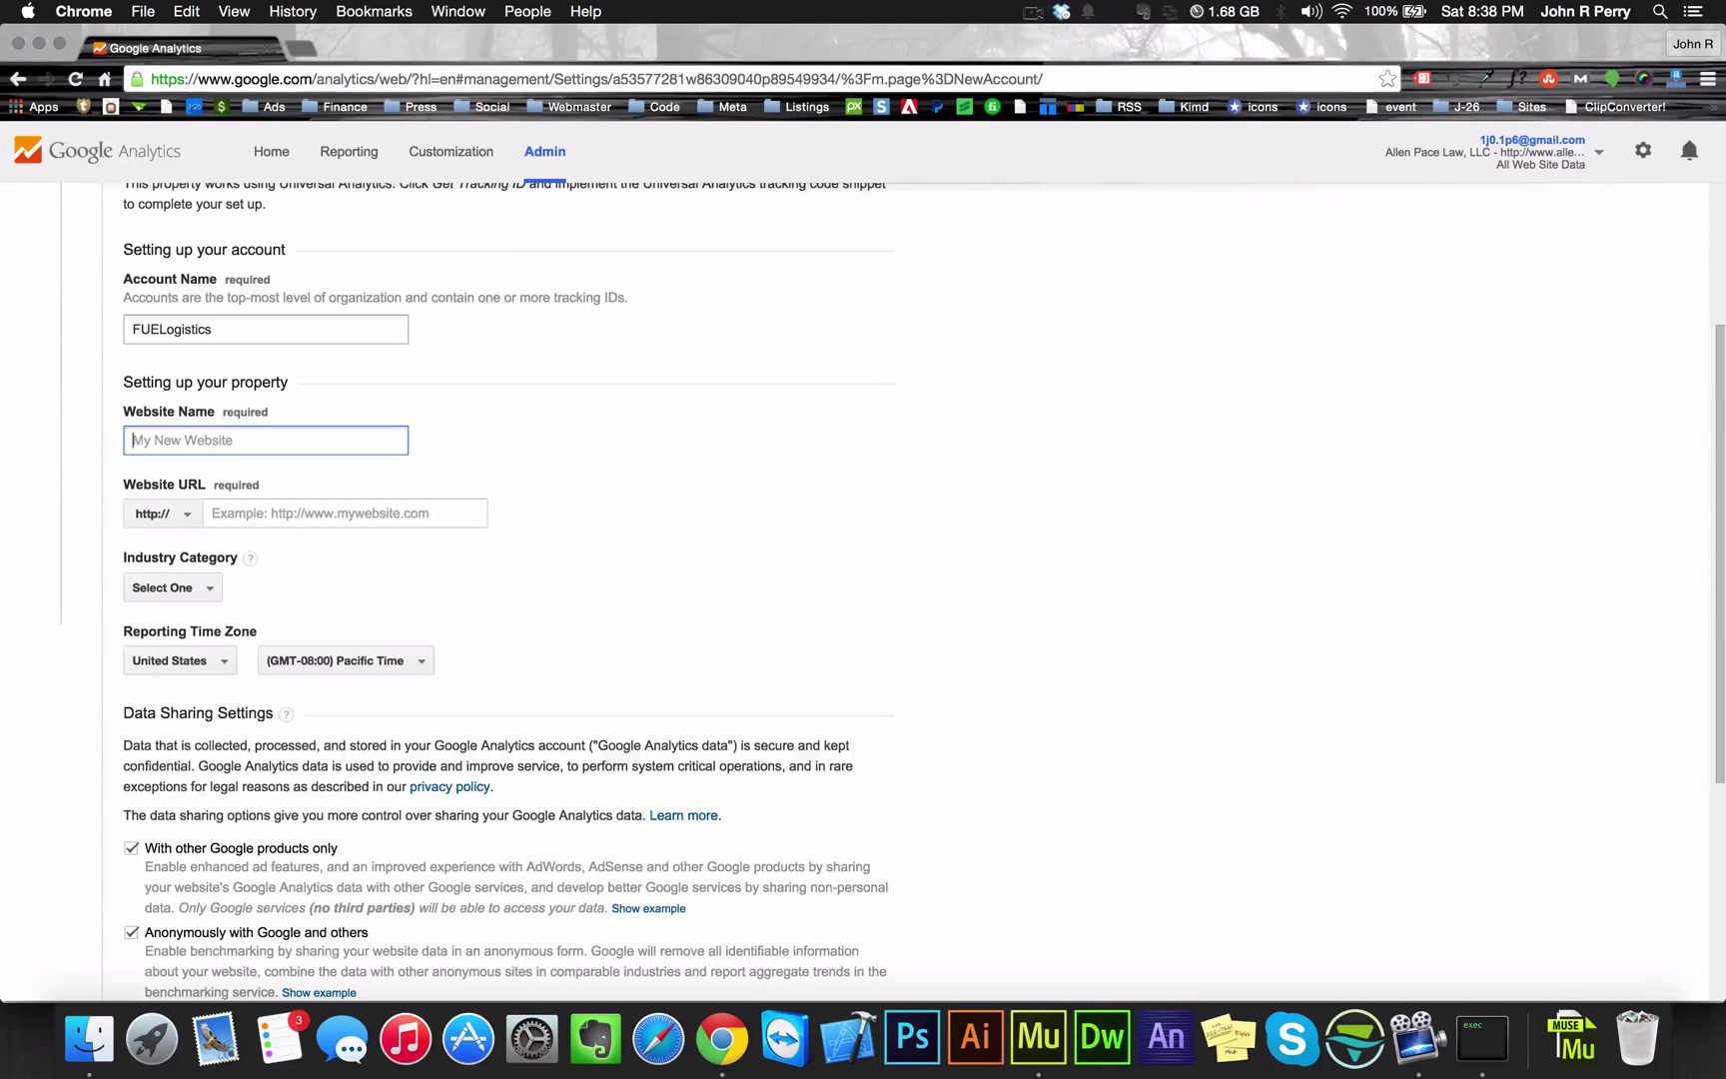
type("Fue")
key("BackSpace")
type("UELogis")
key("Tab")
key("Tab")
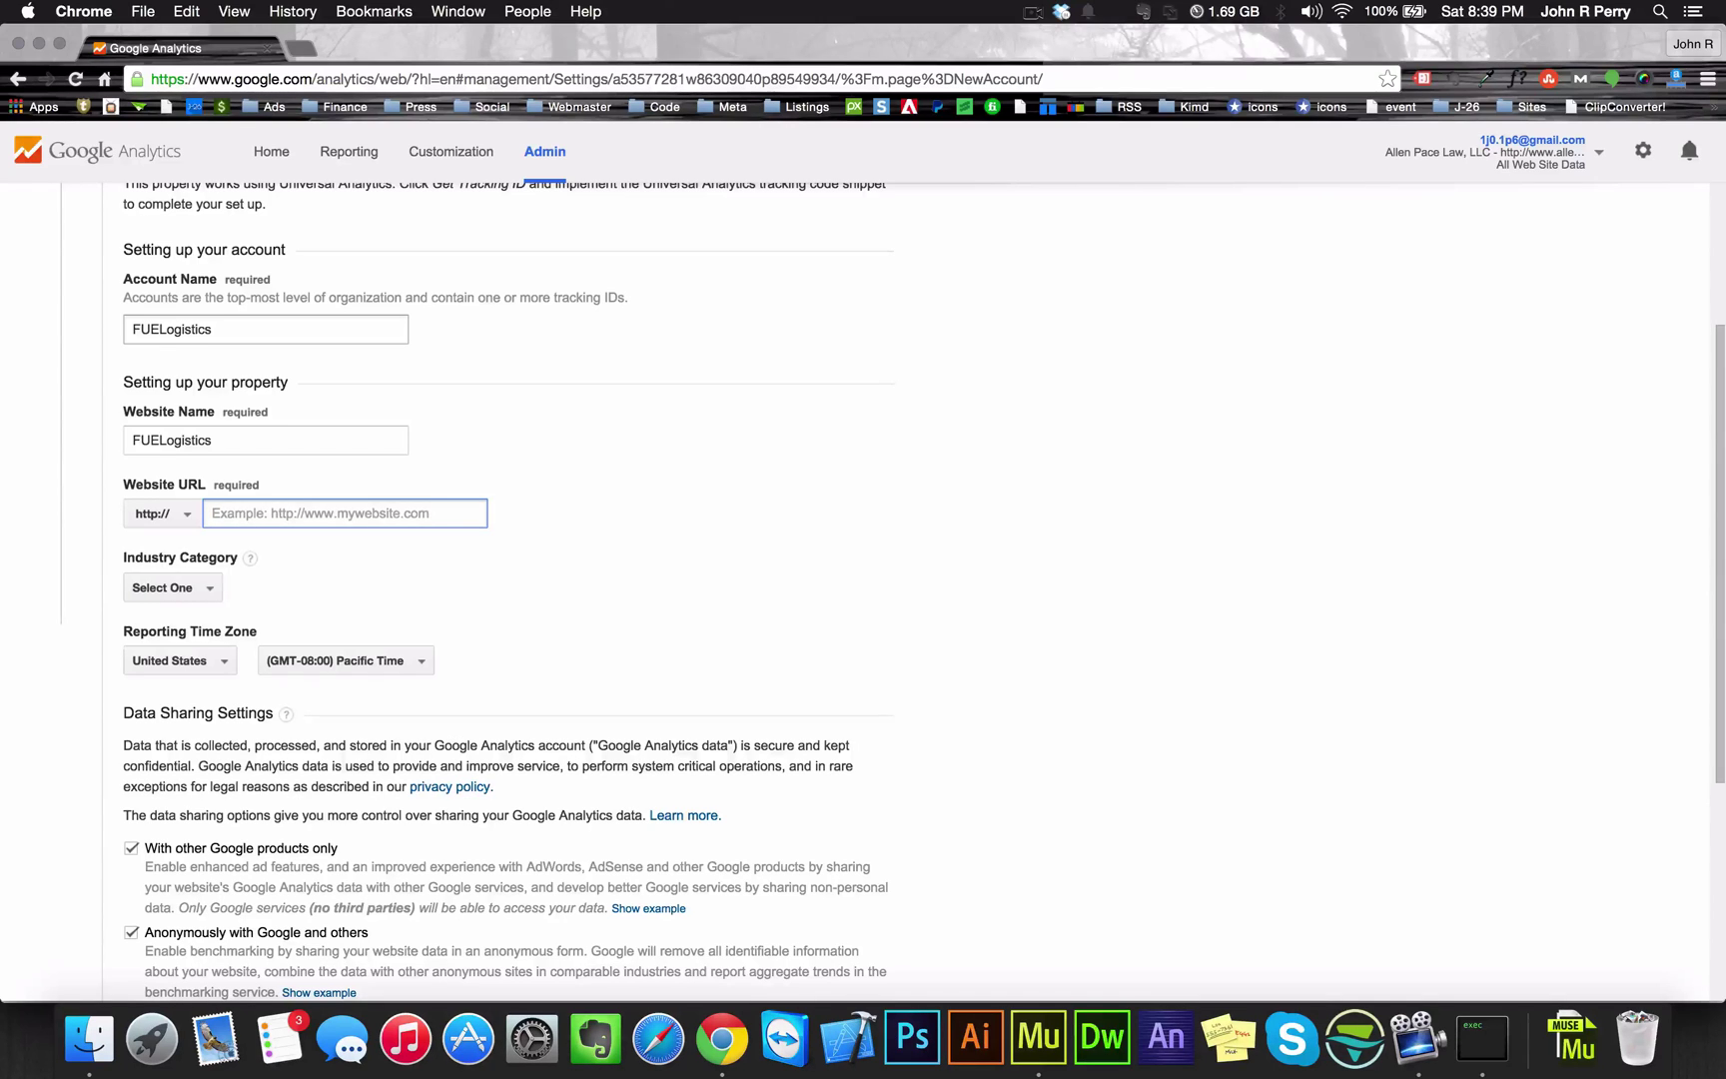
type("www.")
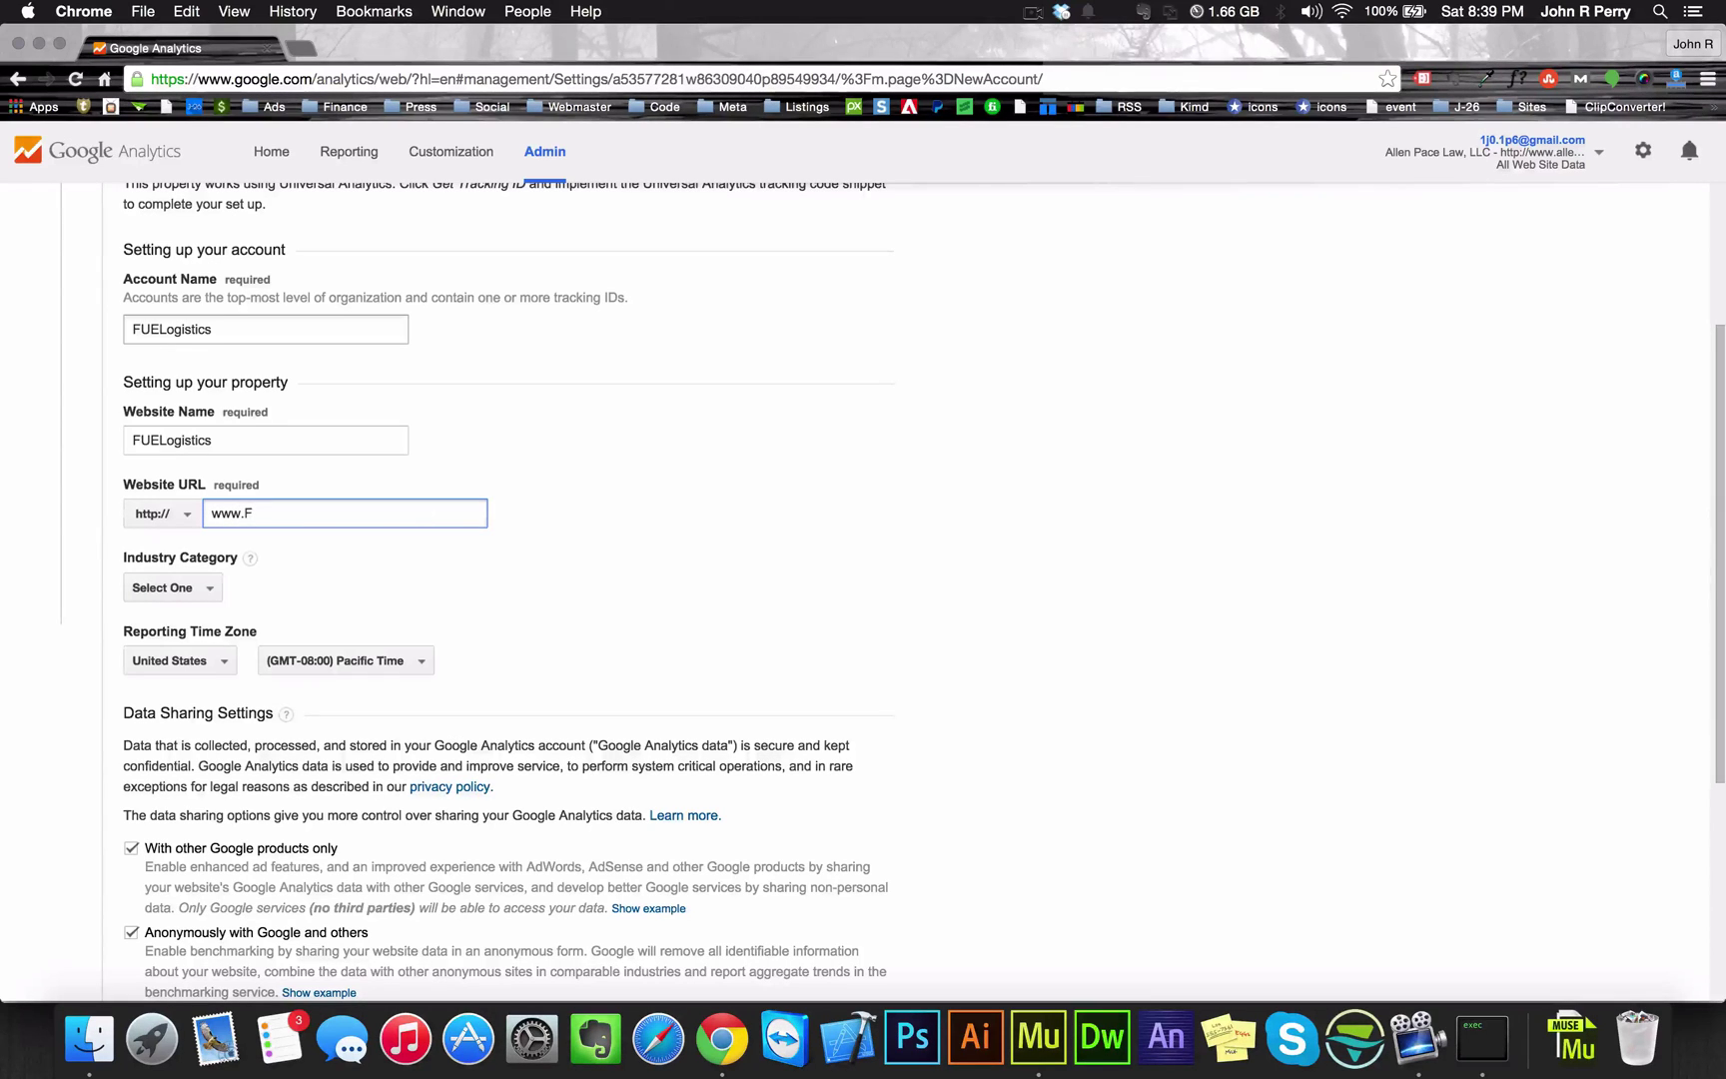
type("Fu")
key("BackSpace")
type("UELogistics.com")
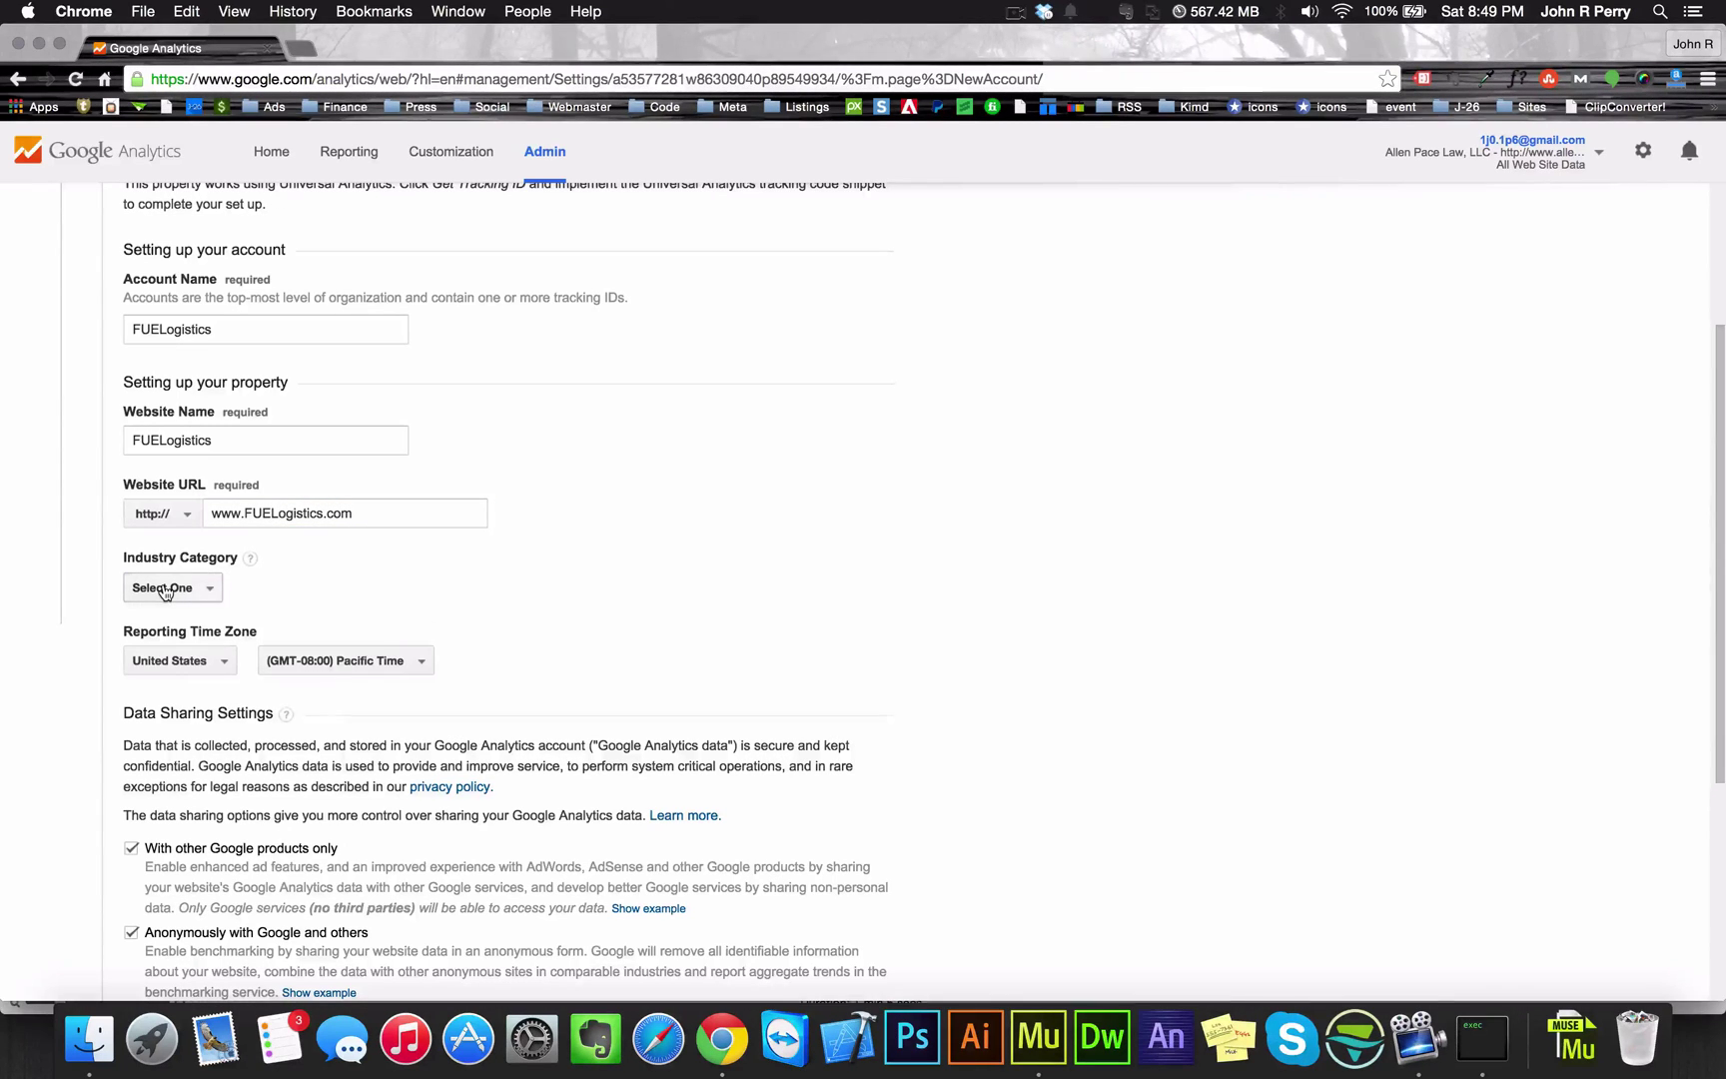
Step: Set the industry category to Science, request a tracking ID and accept the terms
left_click(165, 589)
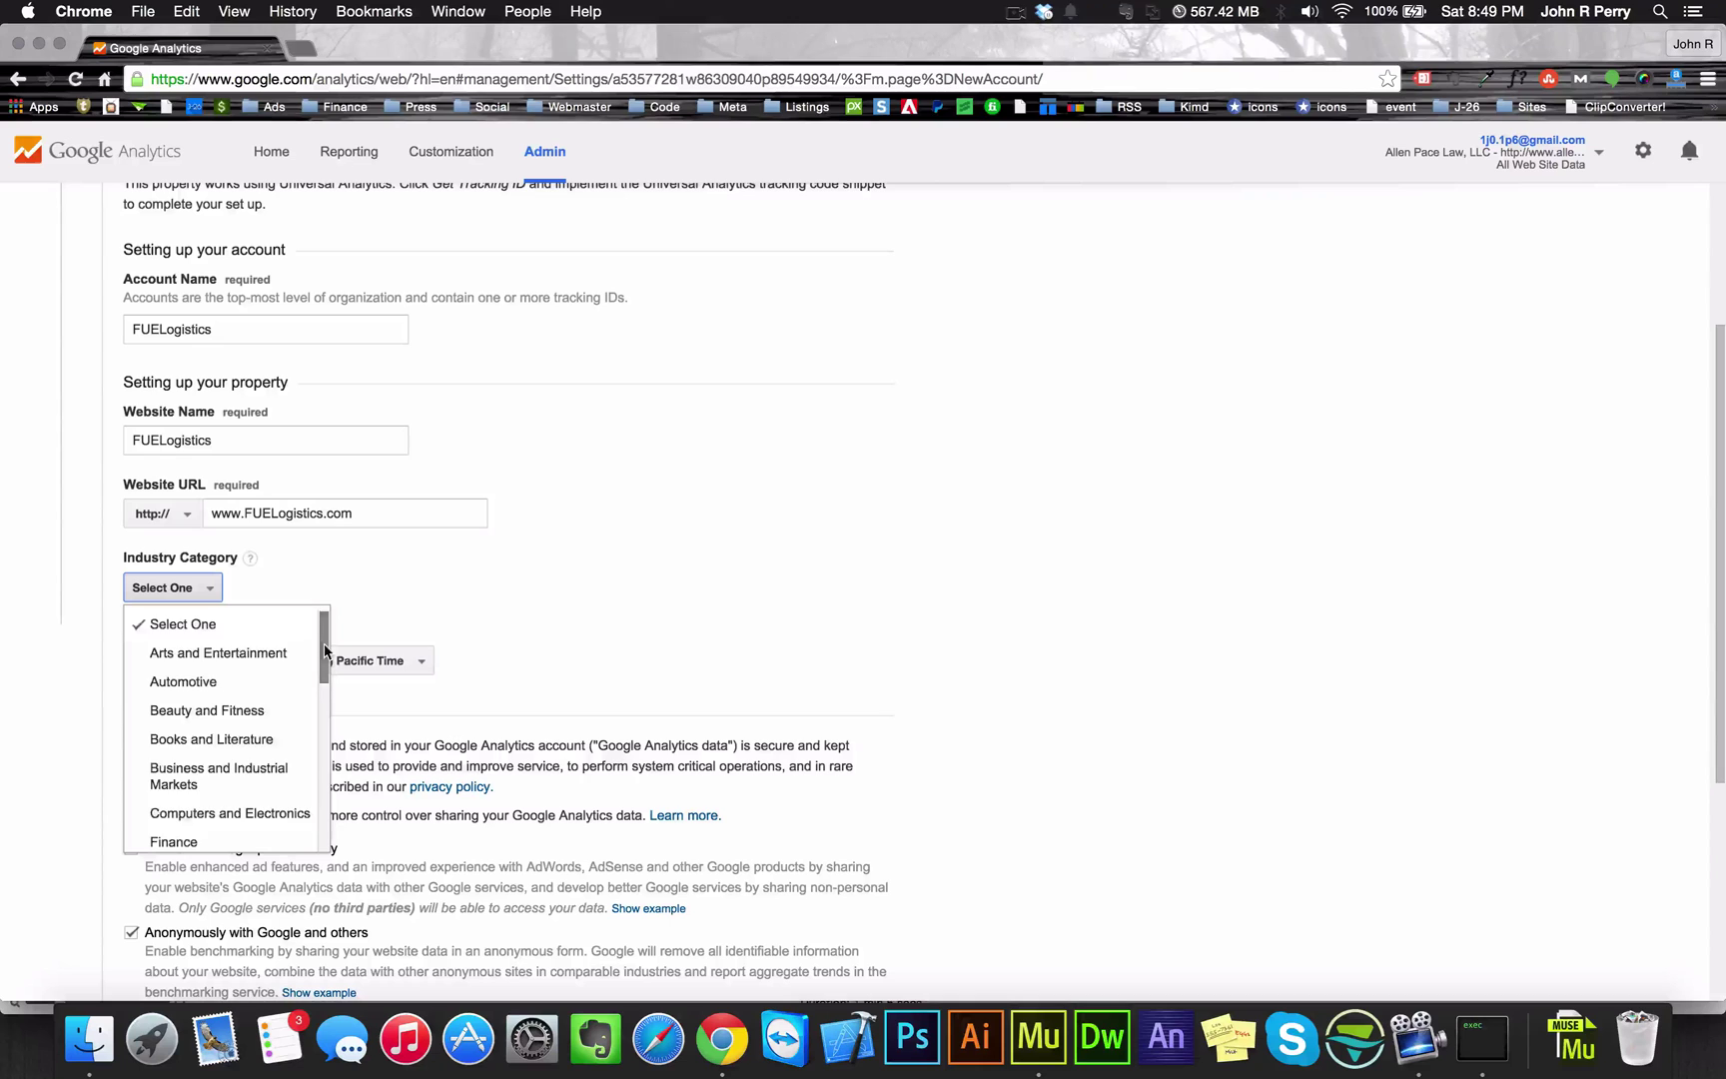
scroll(325, 650, "down", 10)
left_click(208, 720)
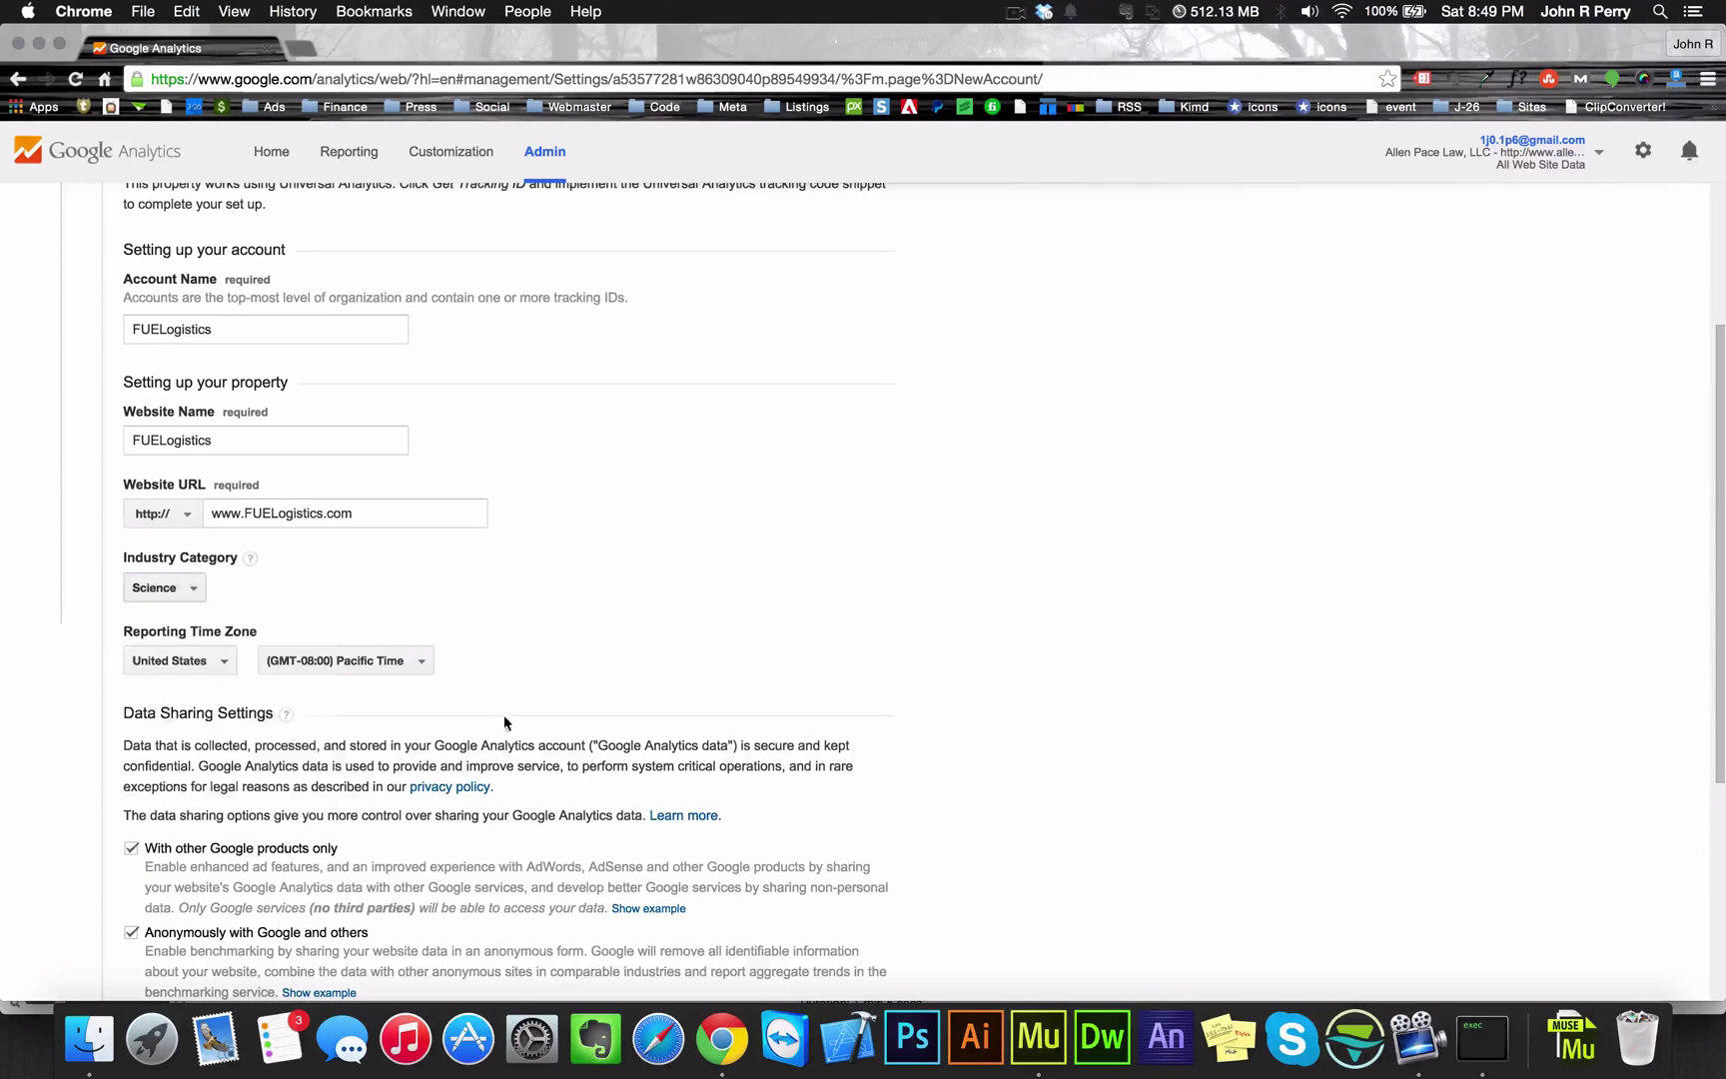
scroll(1002, 748, "down", 5)
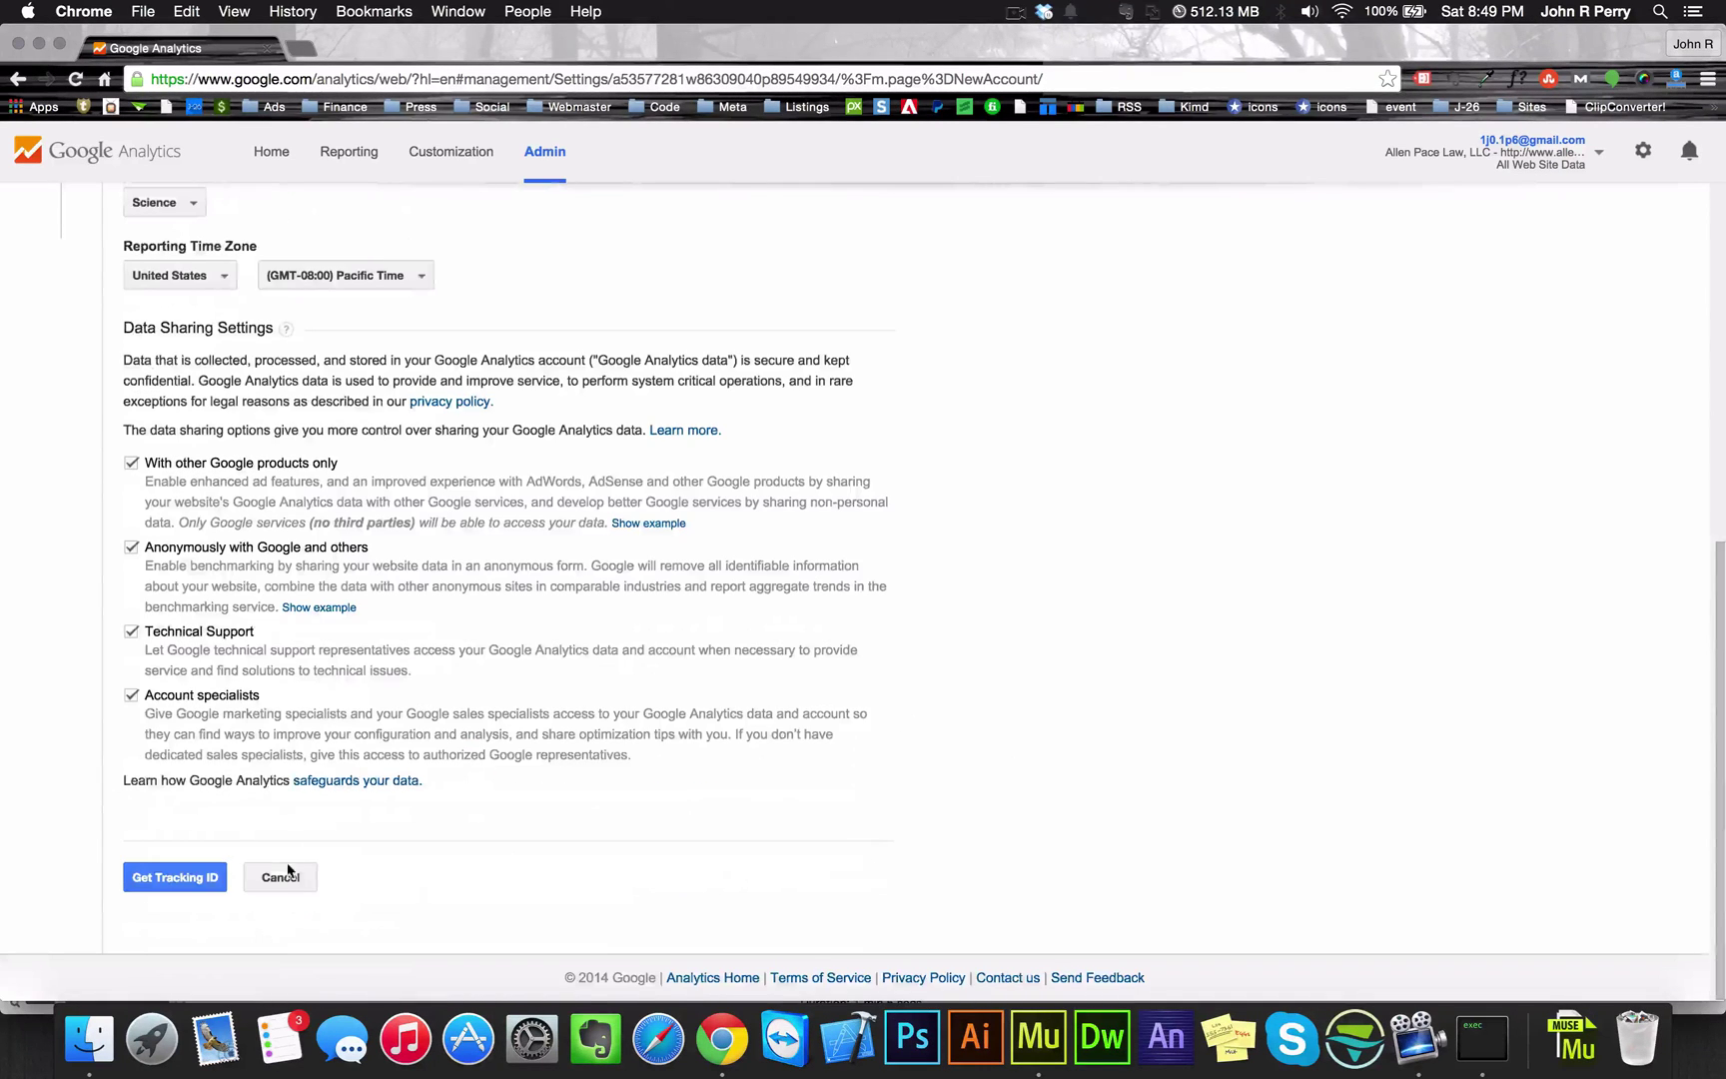
left_click(155, 884)
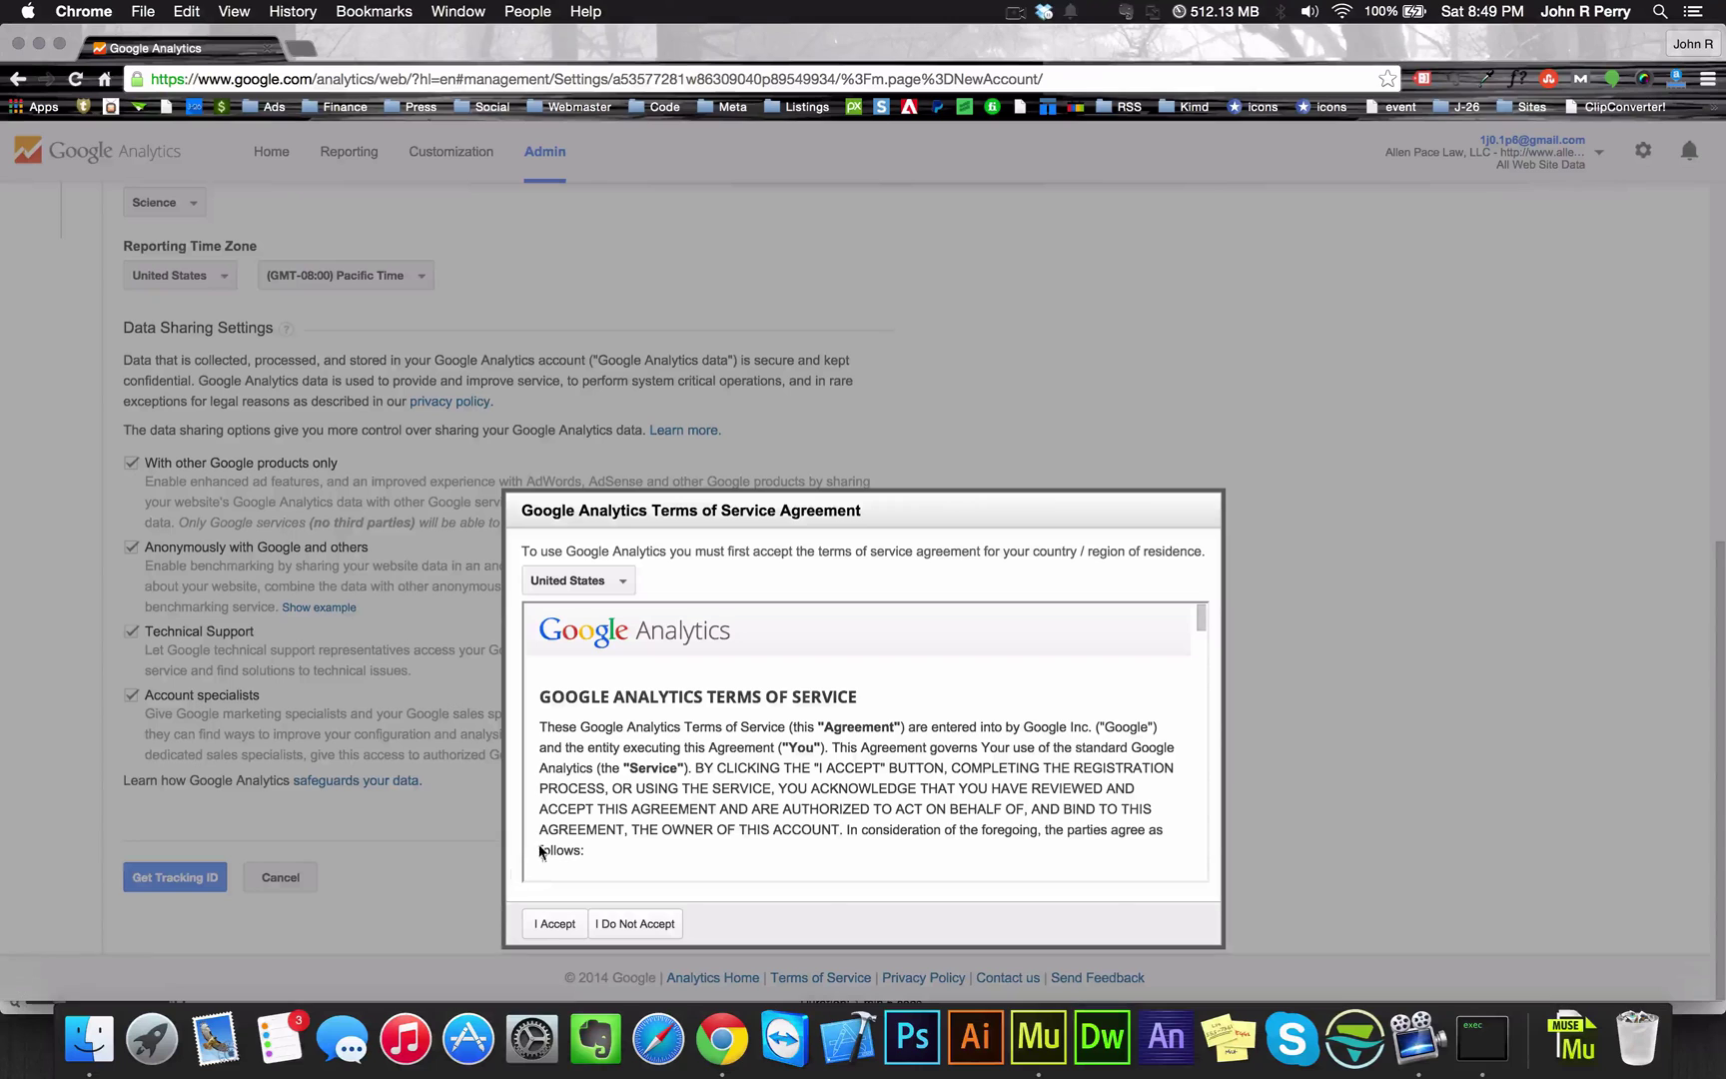
left_click(548, 925)
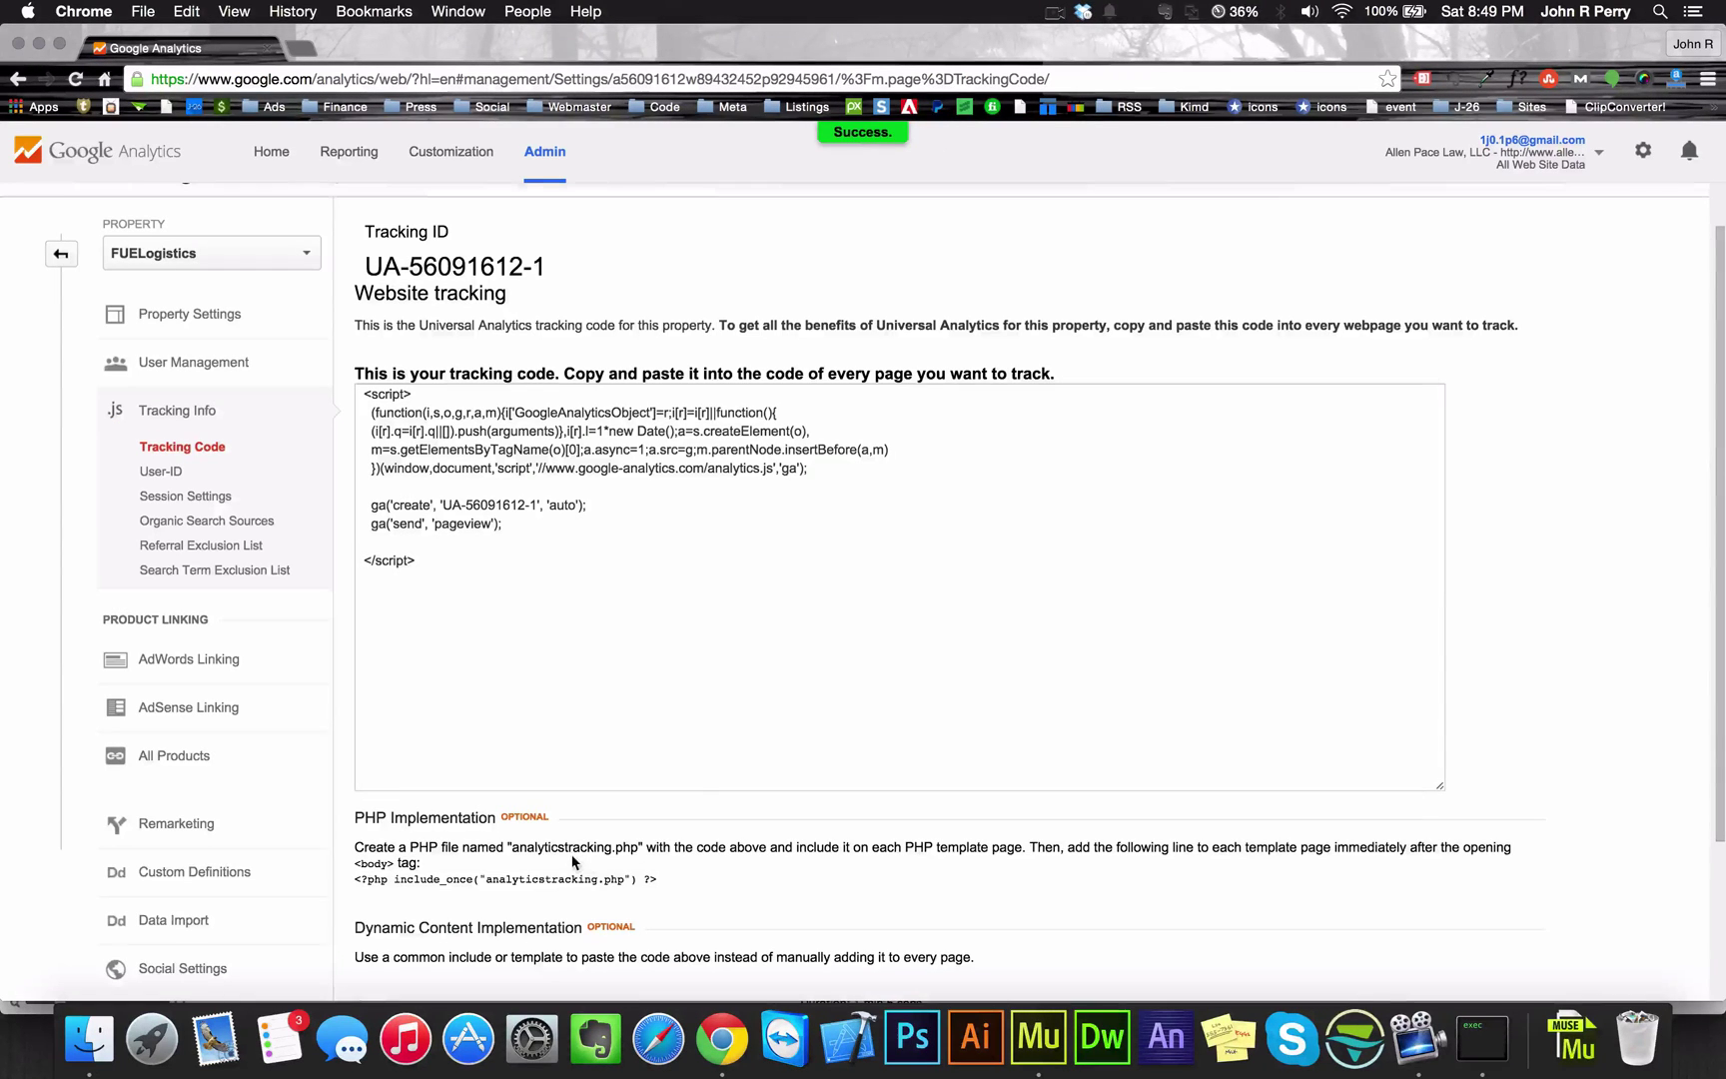
Step: Copy the entire Universal Analytics tracking script from the code box
left_click_drag(472, 568, 365, 391)
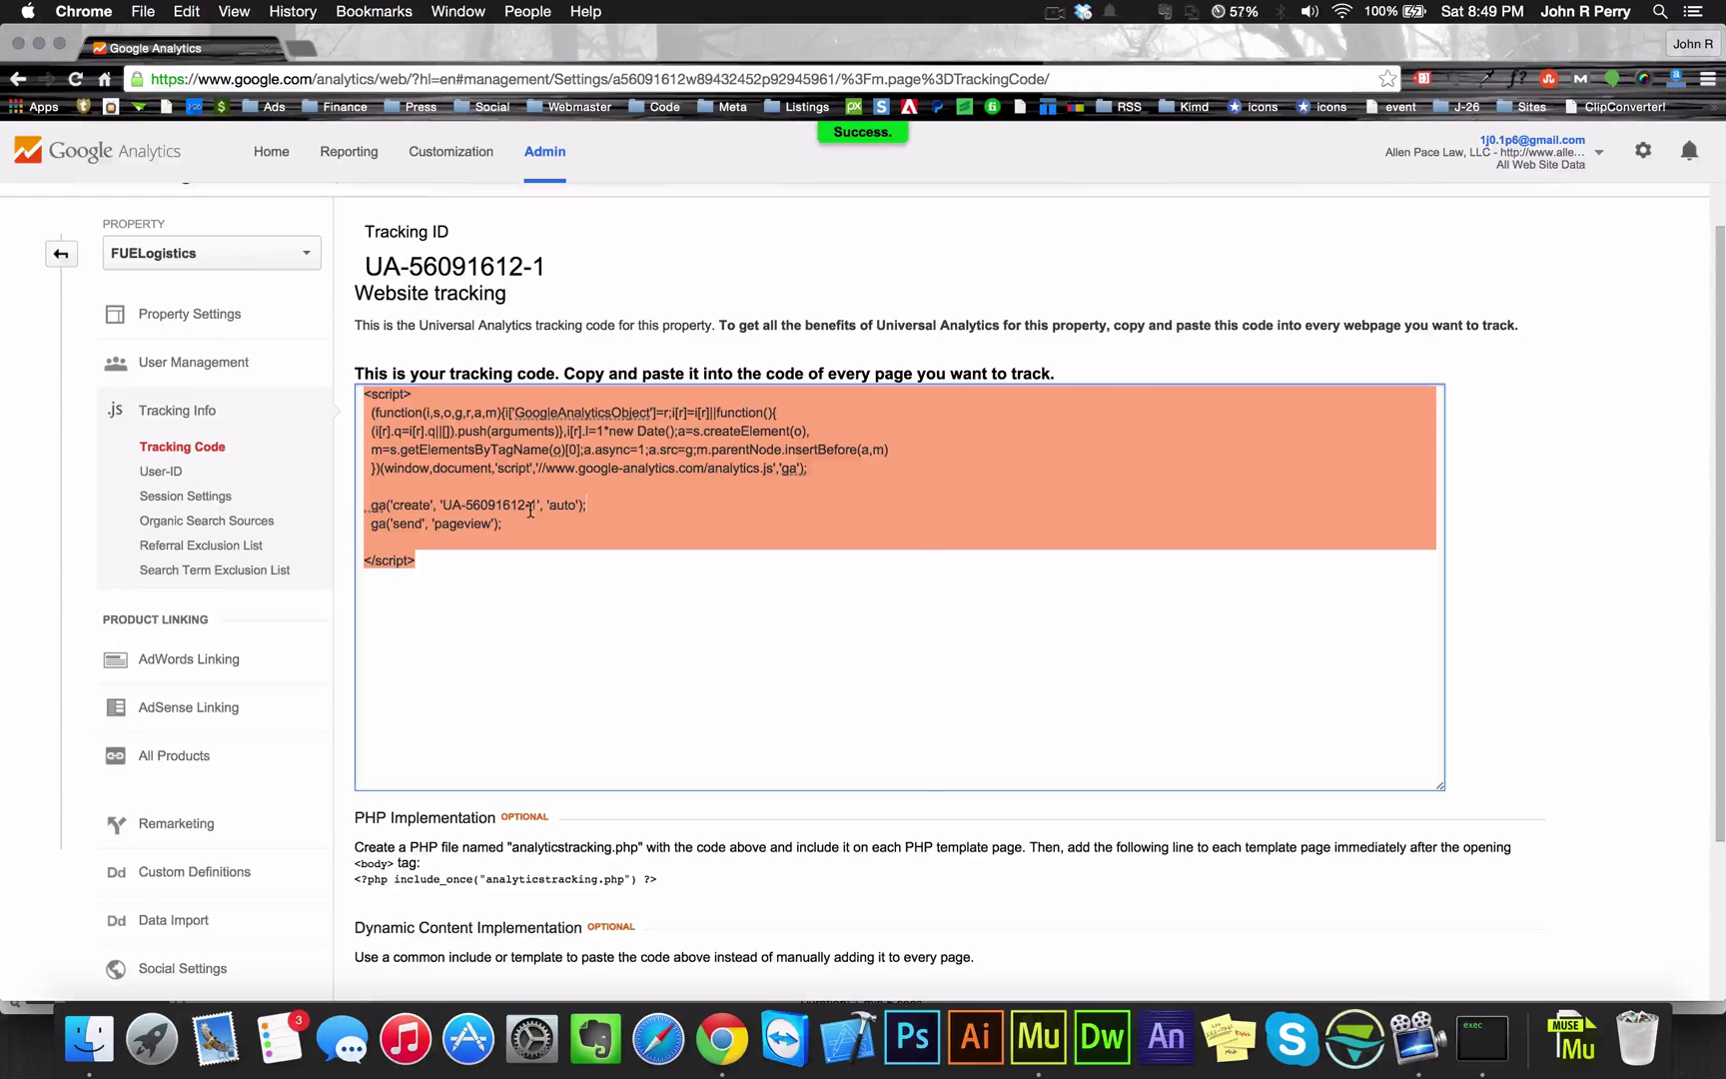
right_click(513, 440)
left_click(555, 520)
Step: Paste the tracking script into the A-Master page's HTML for <head> metadata and confirm
left_click(1039, 1032)
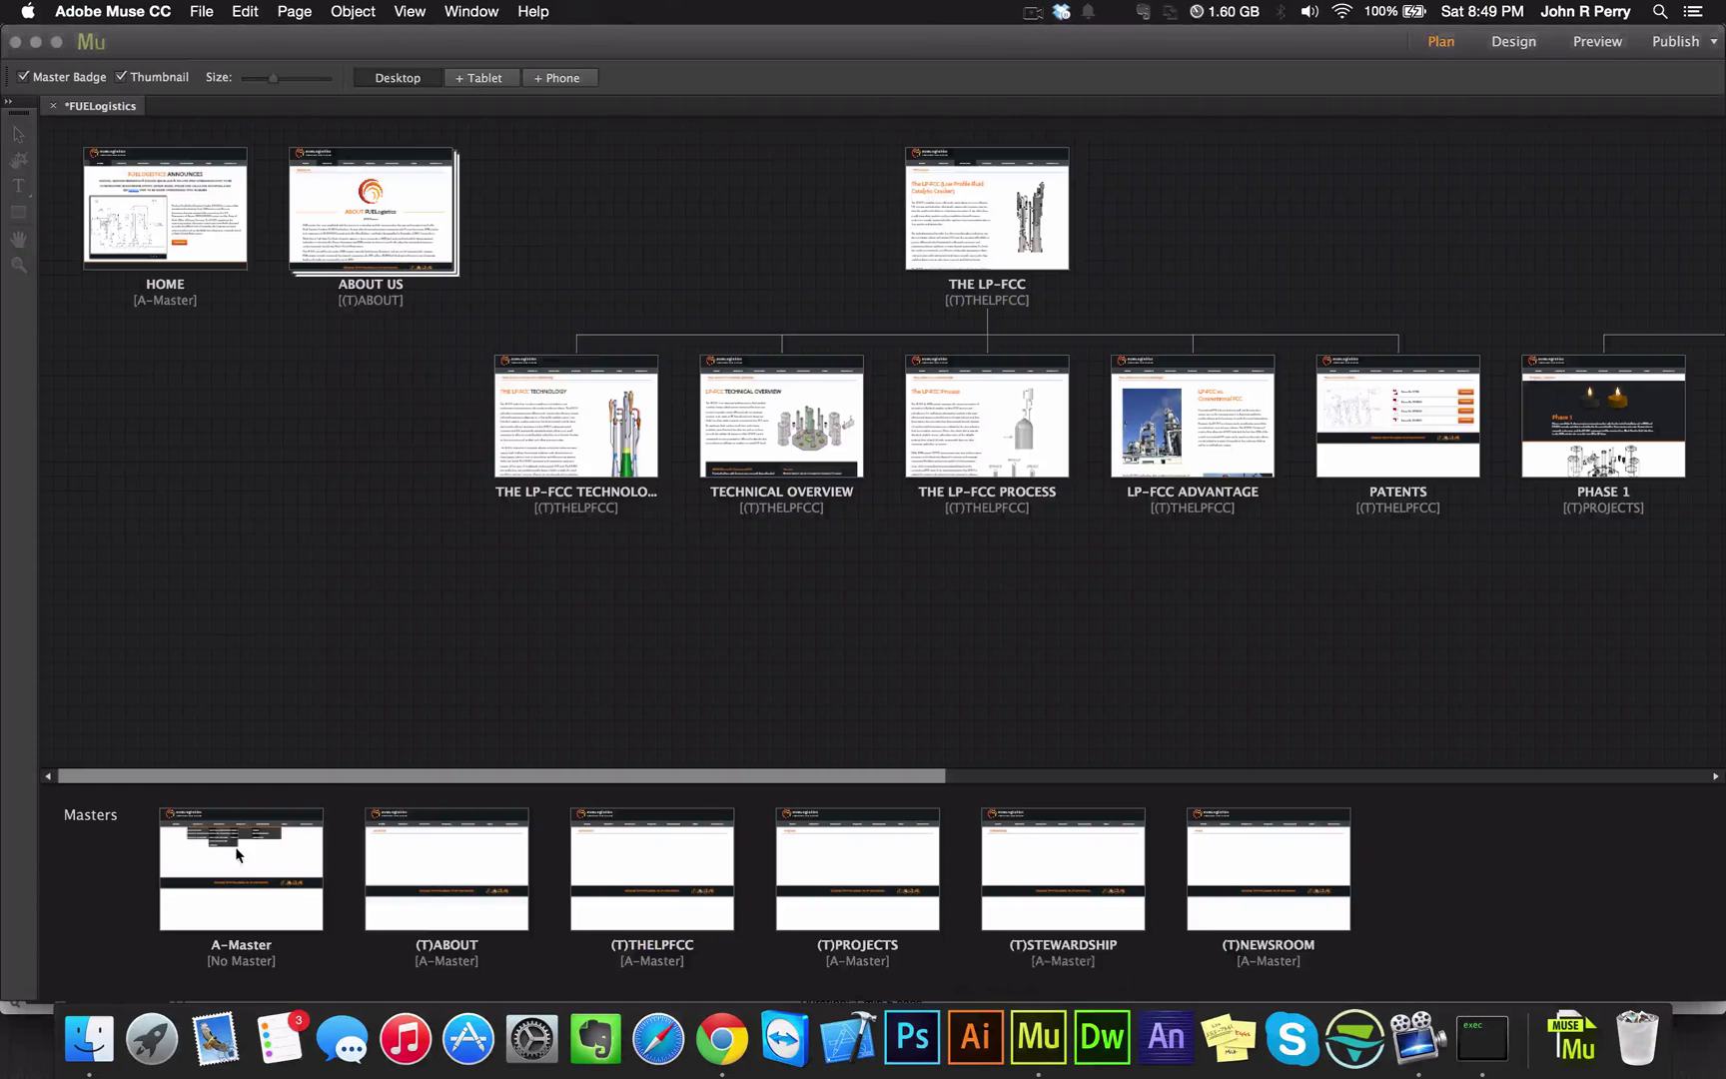
right_click(239, 810)
left_click(292, 930)
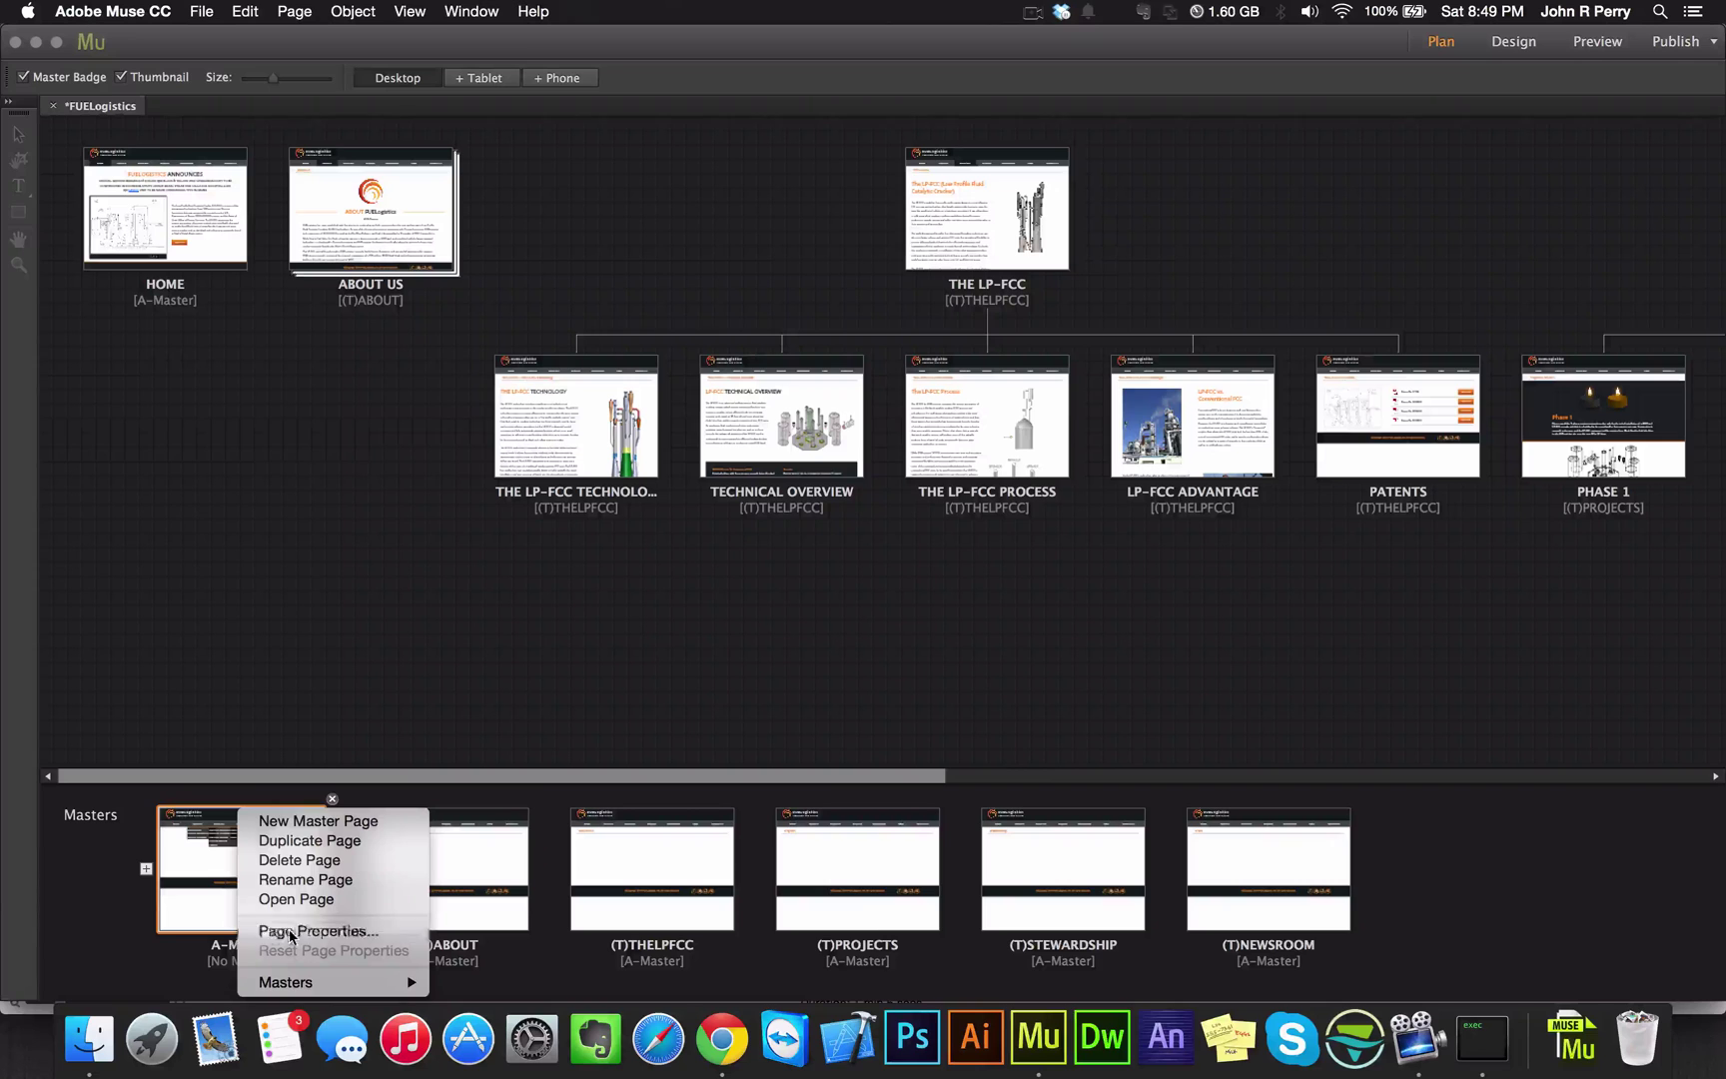
right_click(715, 424)
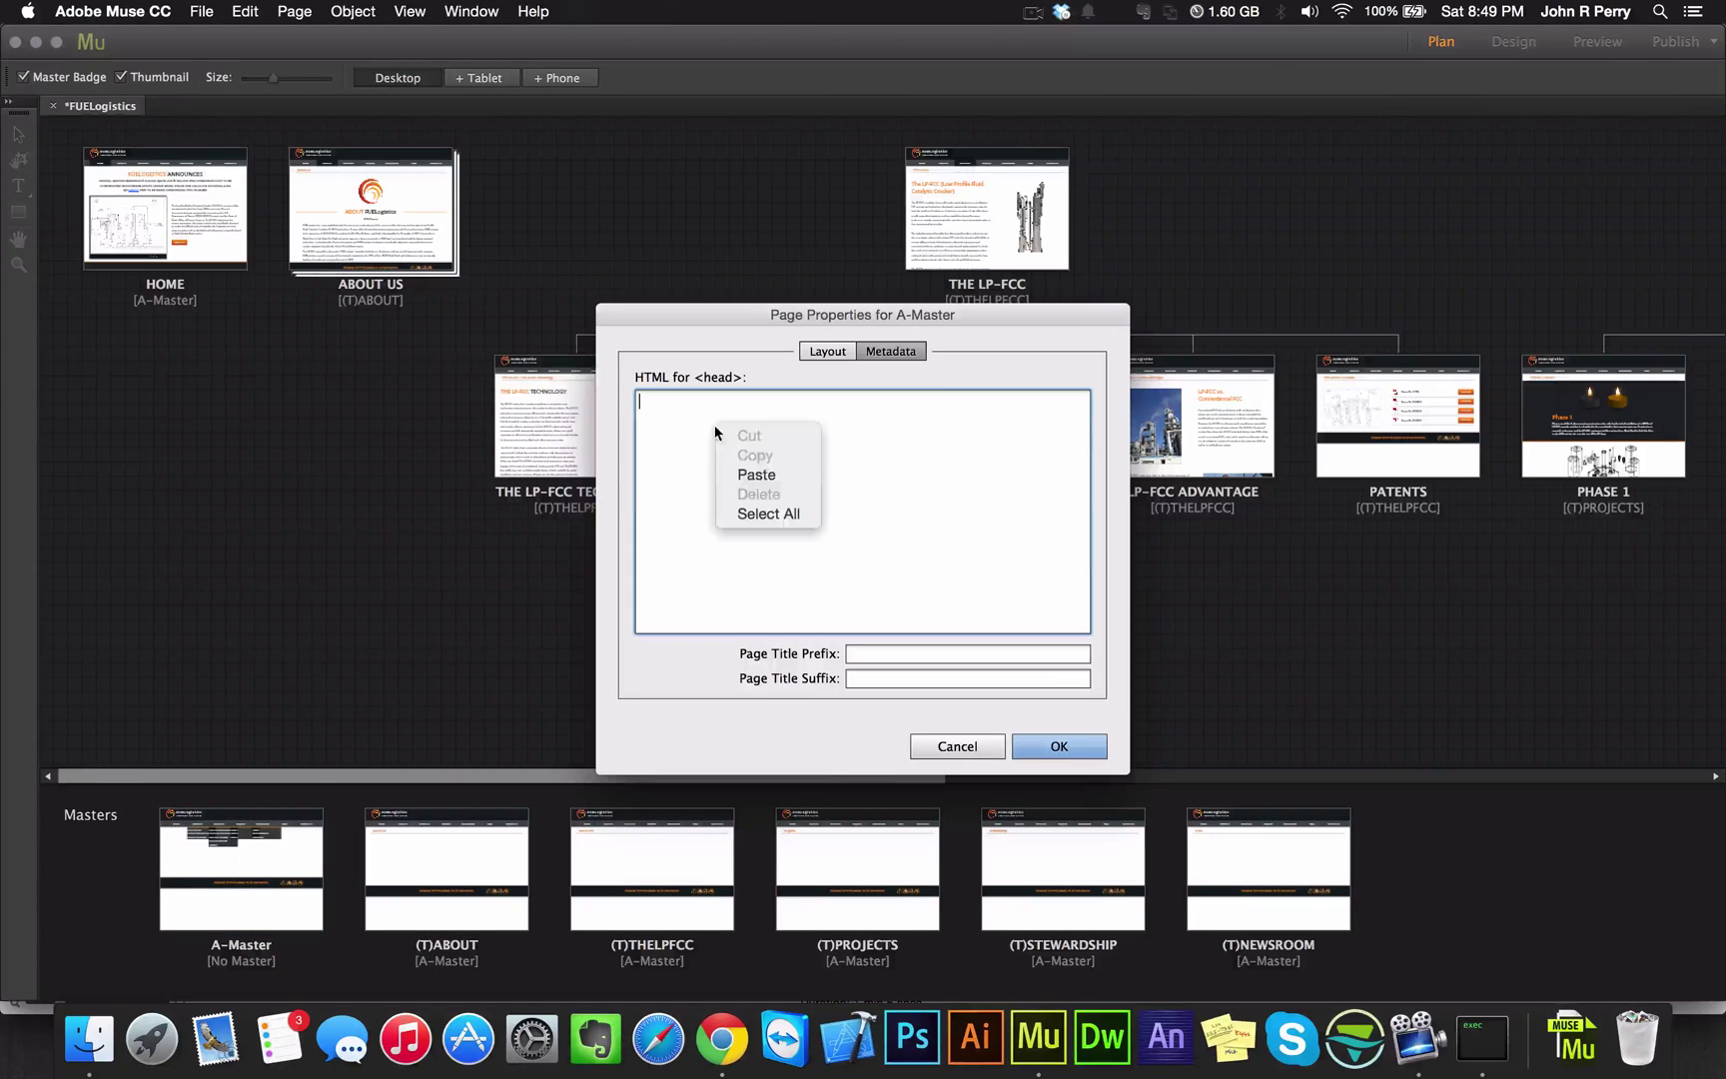
left_click(753, 476)
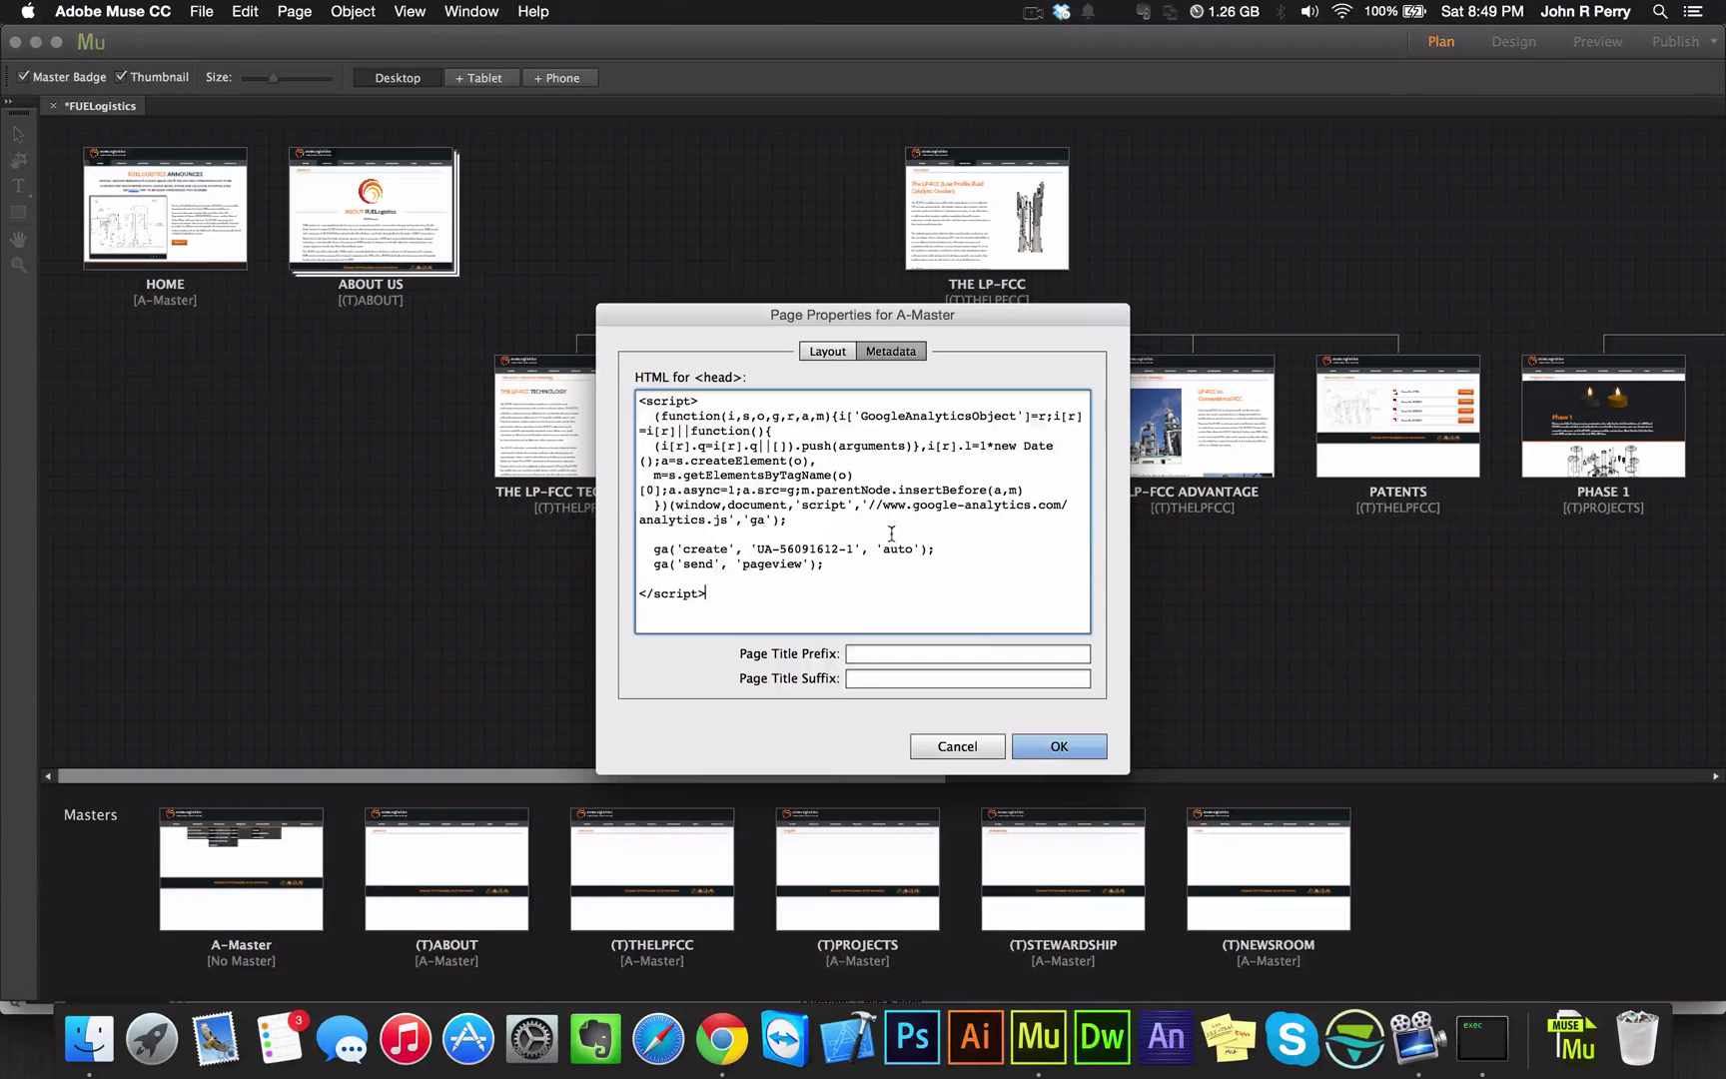
left_click(1063, 747)
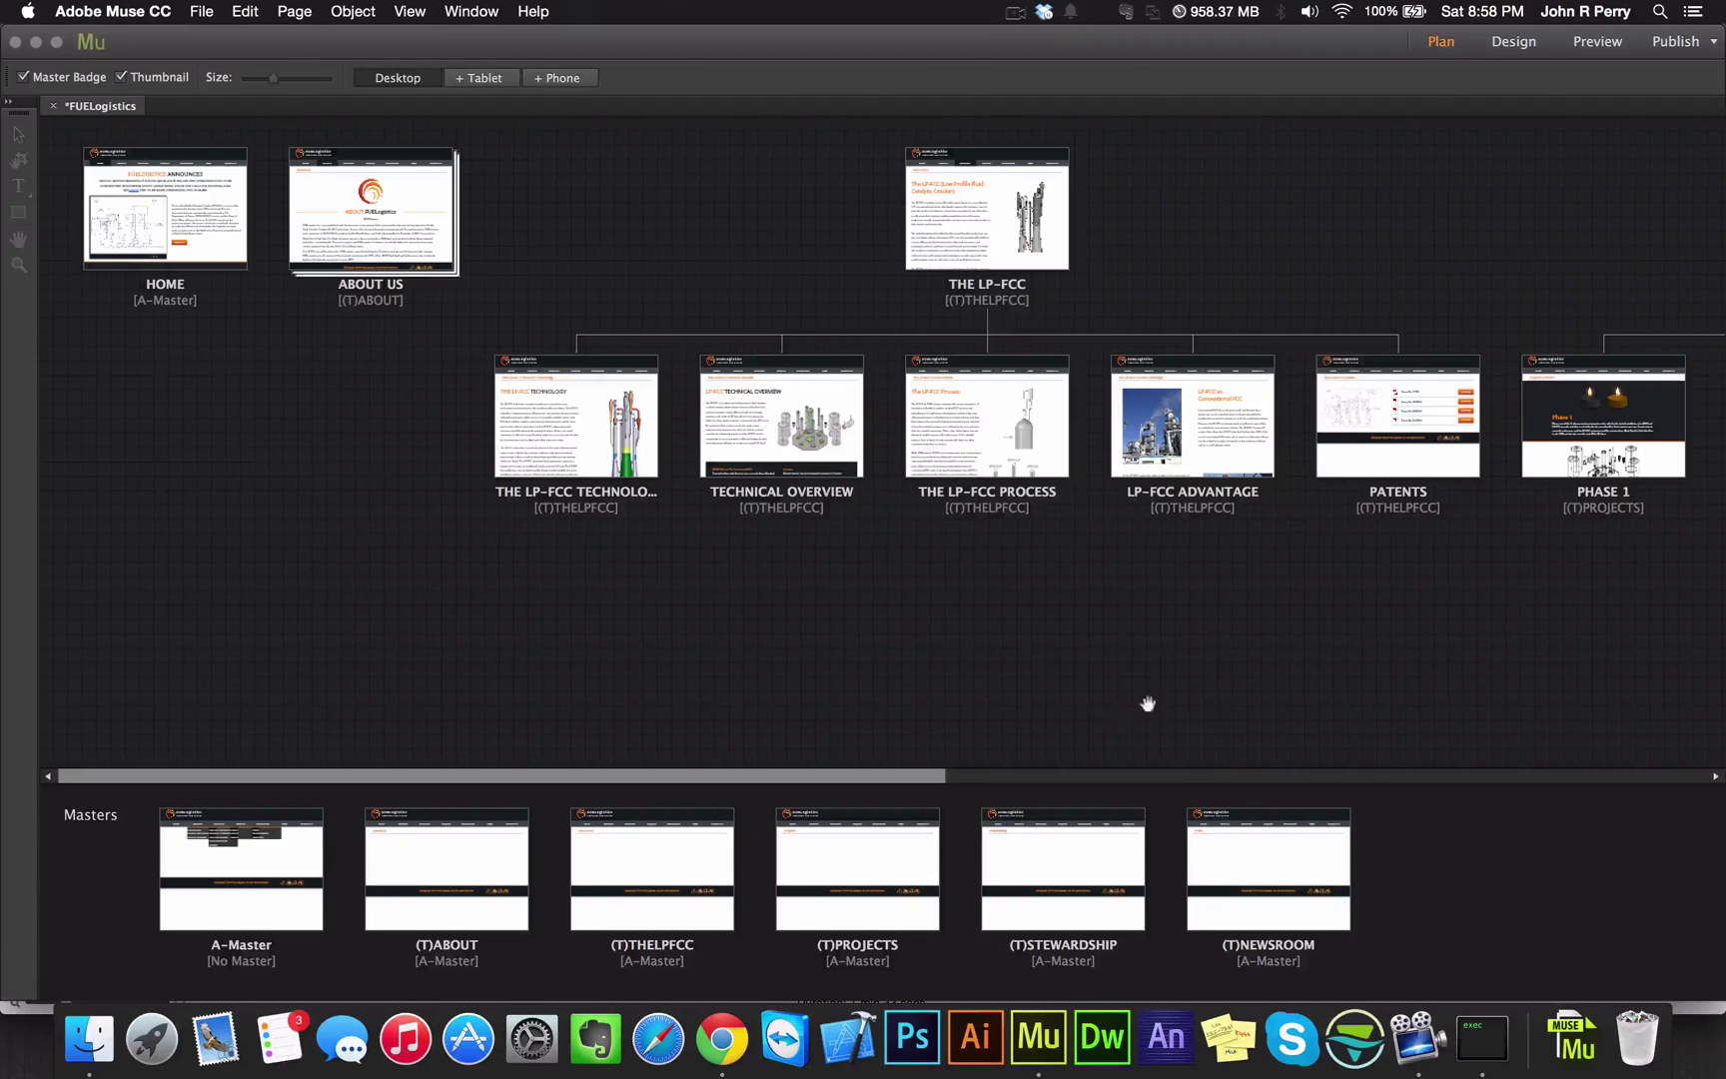
left_click(1677, 41)
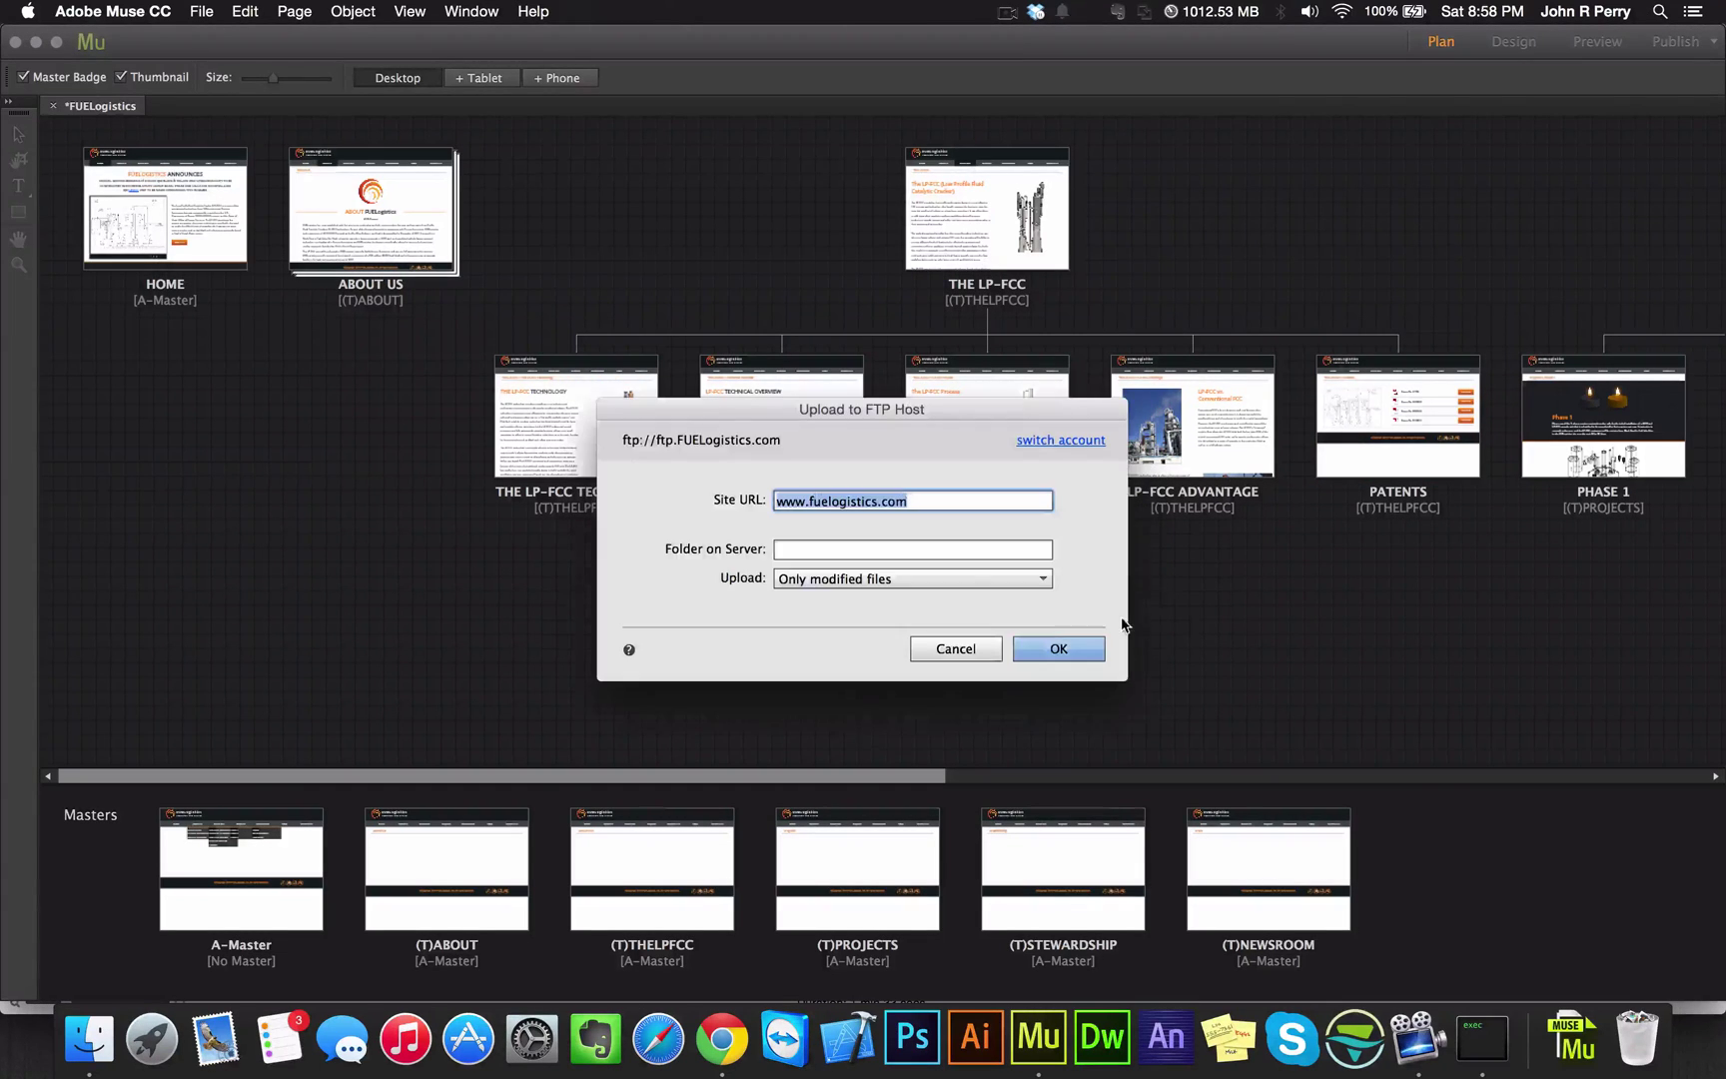
left_click(1058, 650)
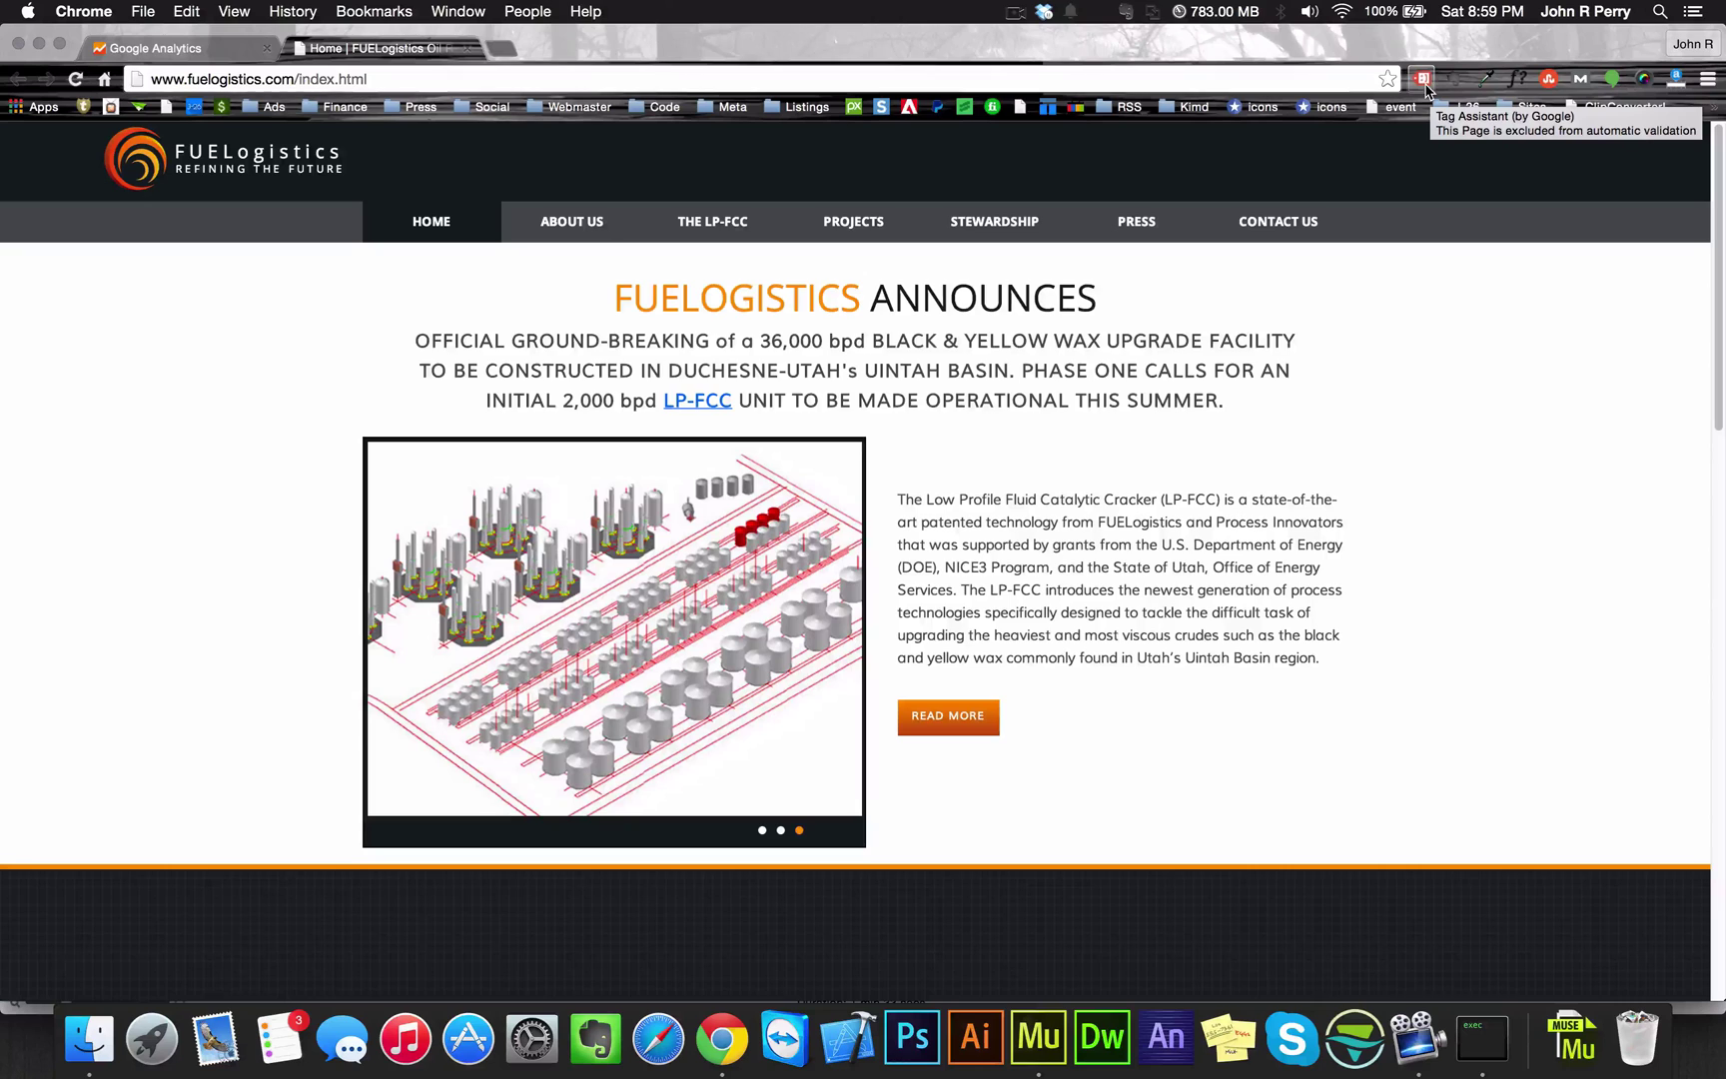
Step: Run a Tag Assistant check on the live FUELogistics home page
left_click(1424, 80)
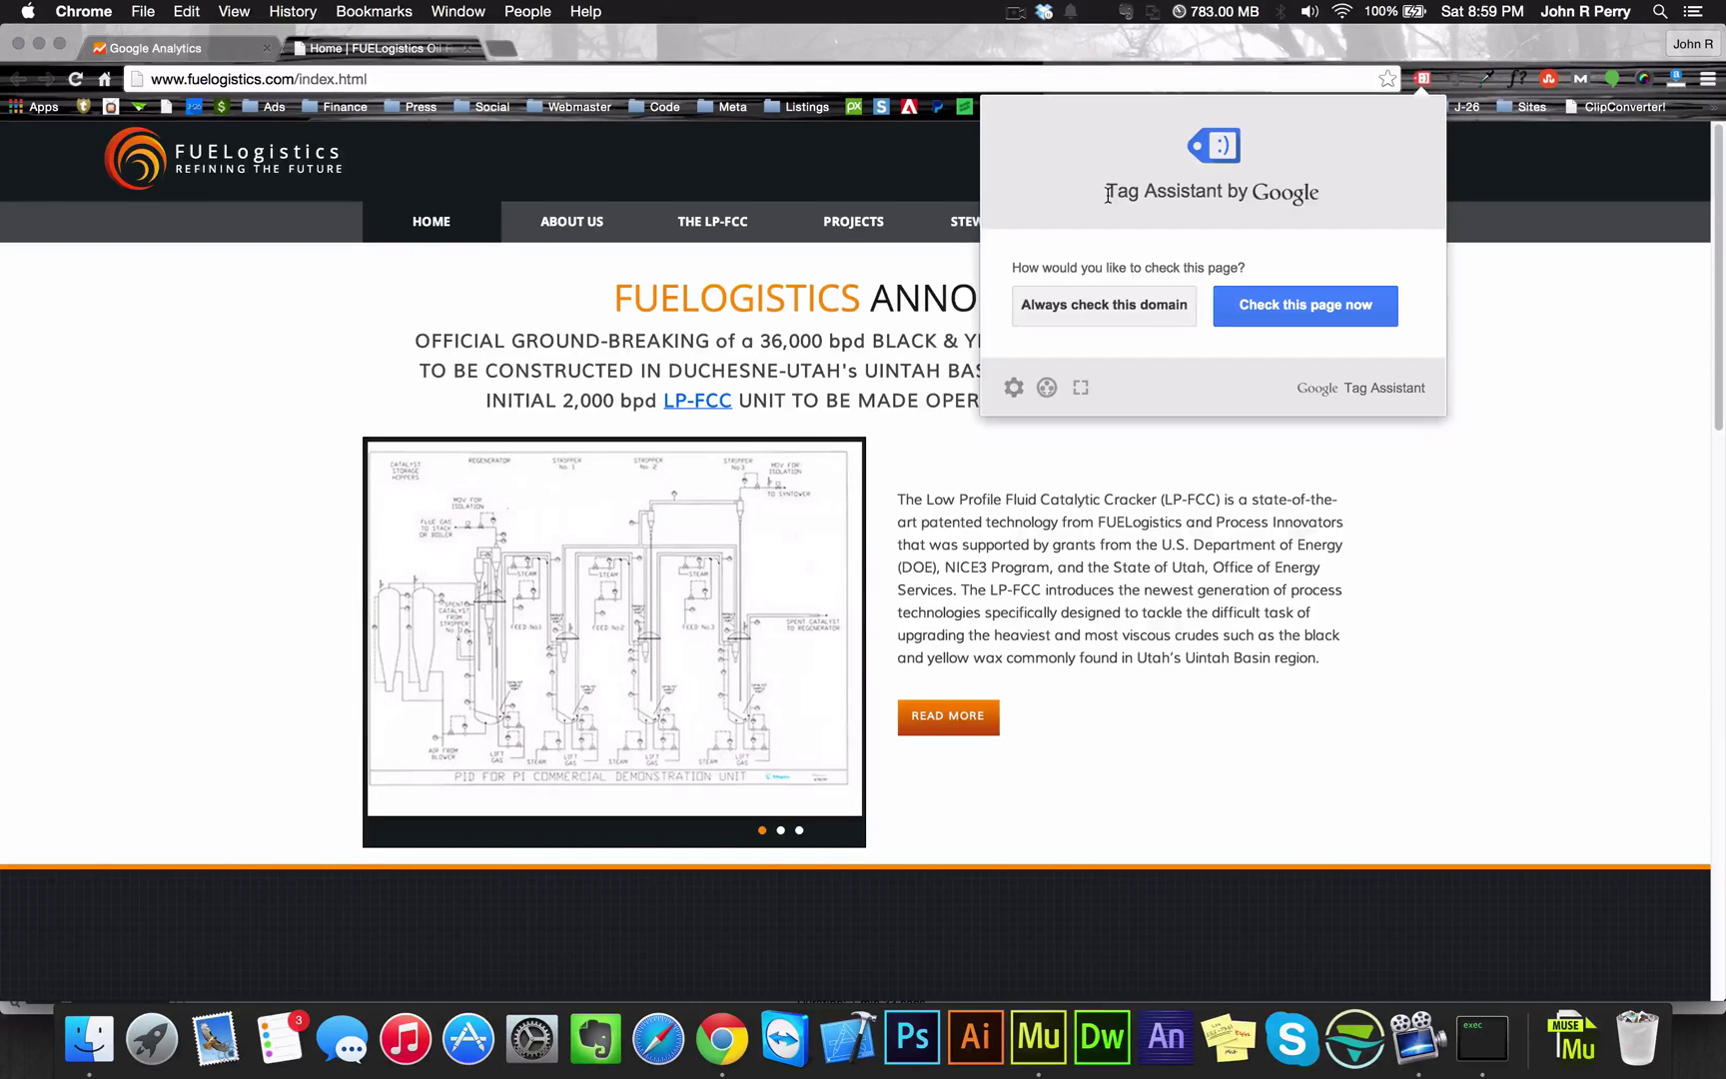
left_click(1123, 308)
left_click(1463, 372)
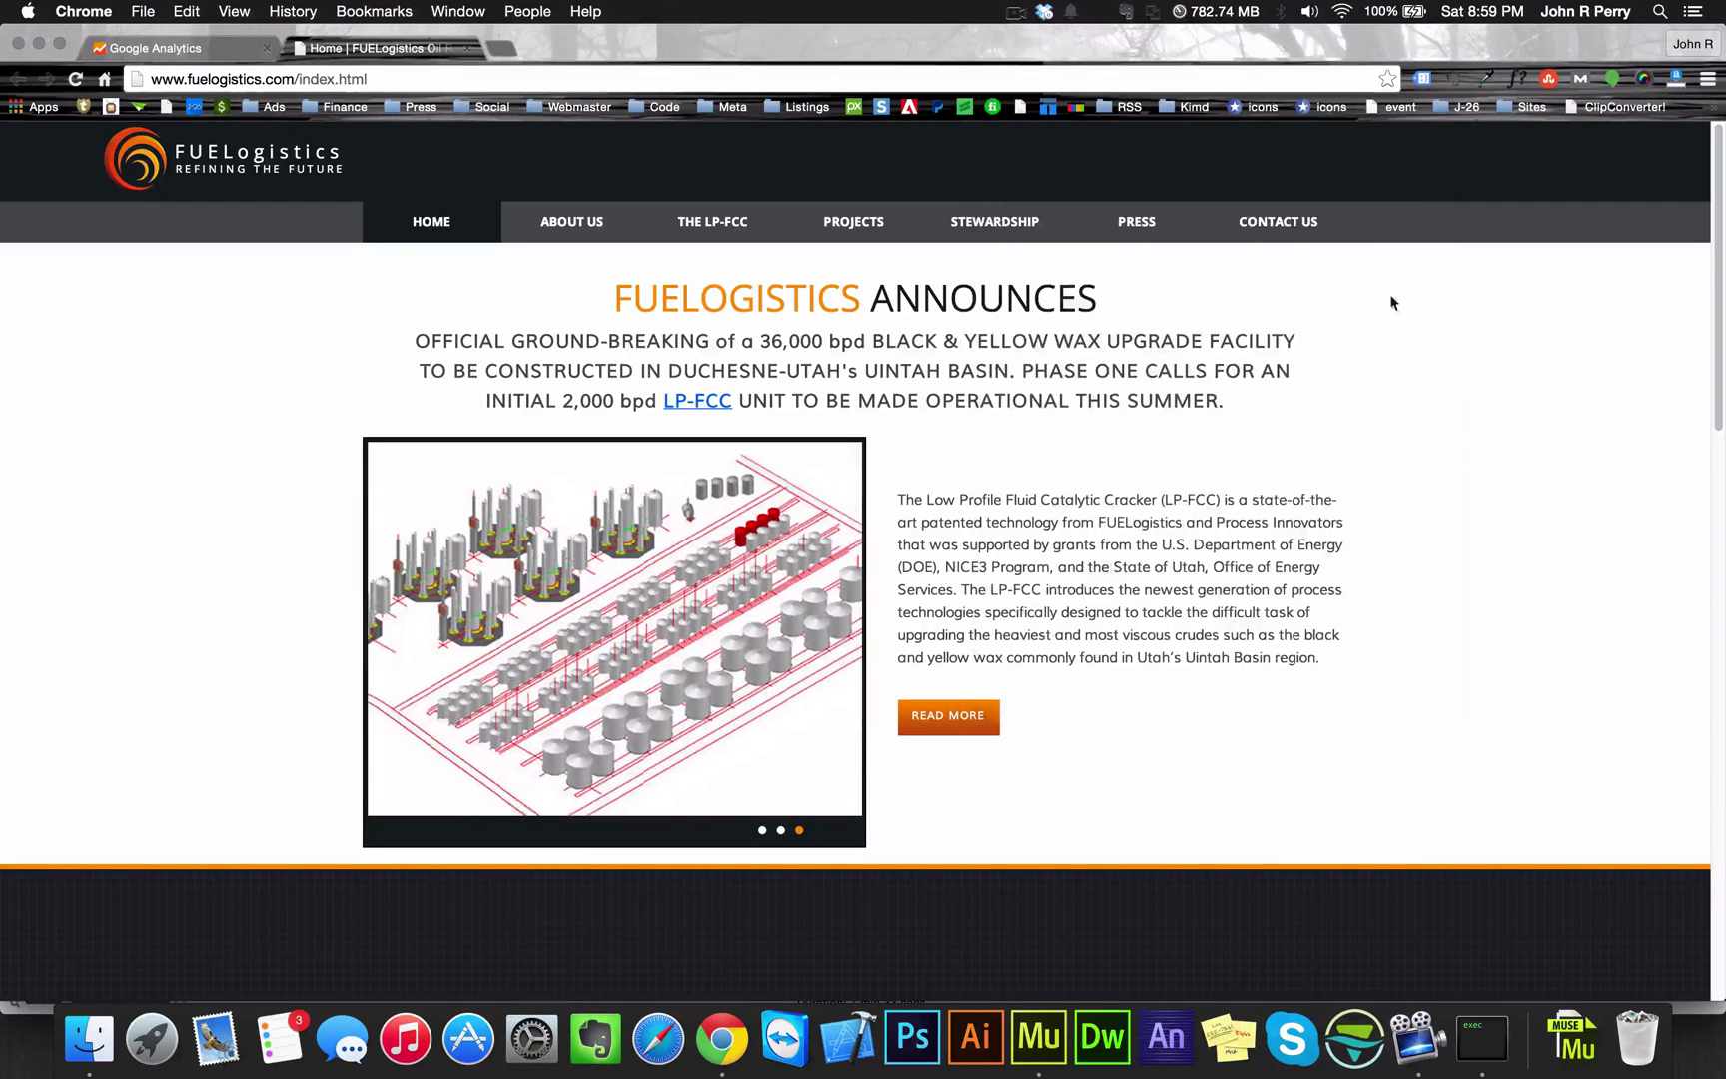
Step: Reload the home page and view the detected Google Analytics tag's details
right_click(1446, 382)
left_click(1410, 388)
right_click(1417, 346)
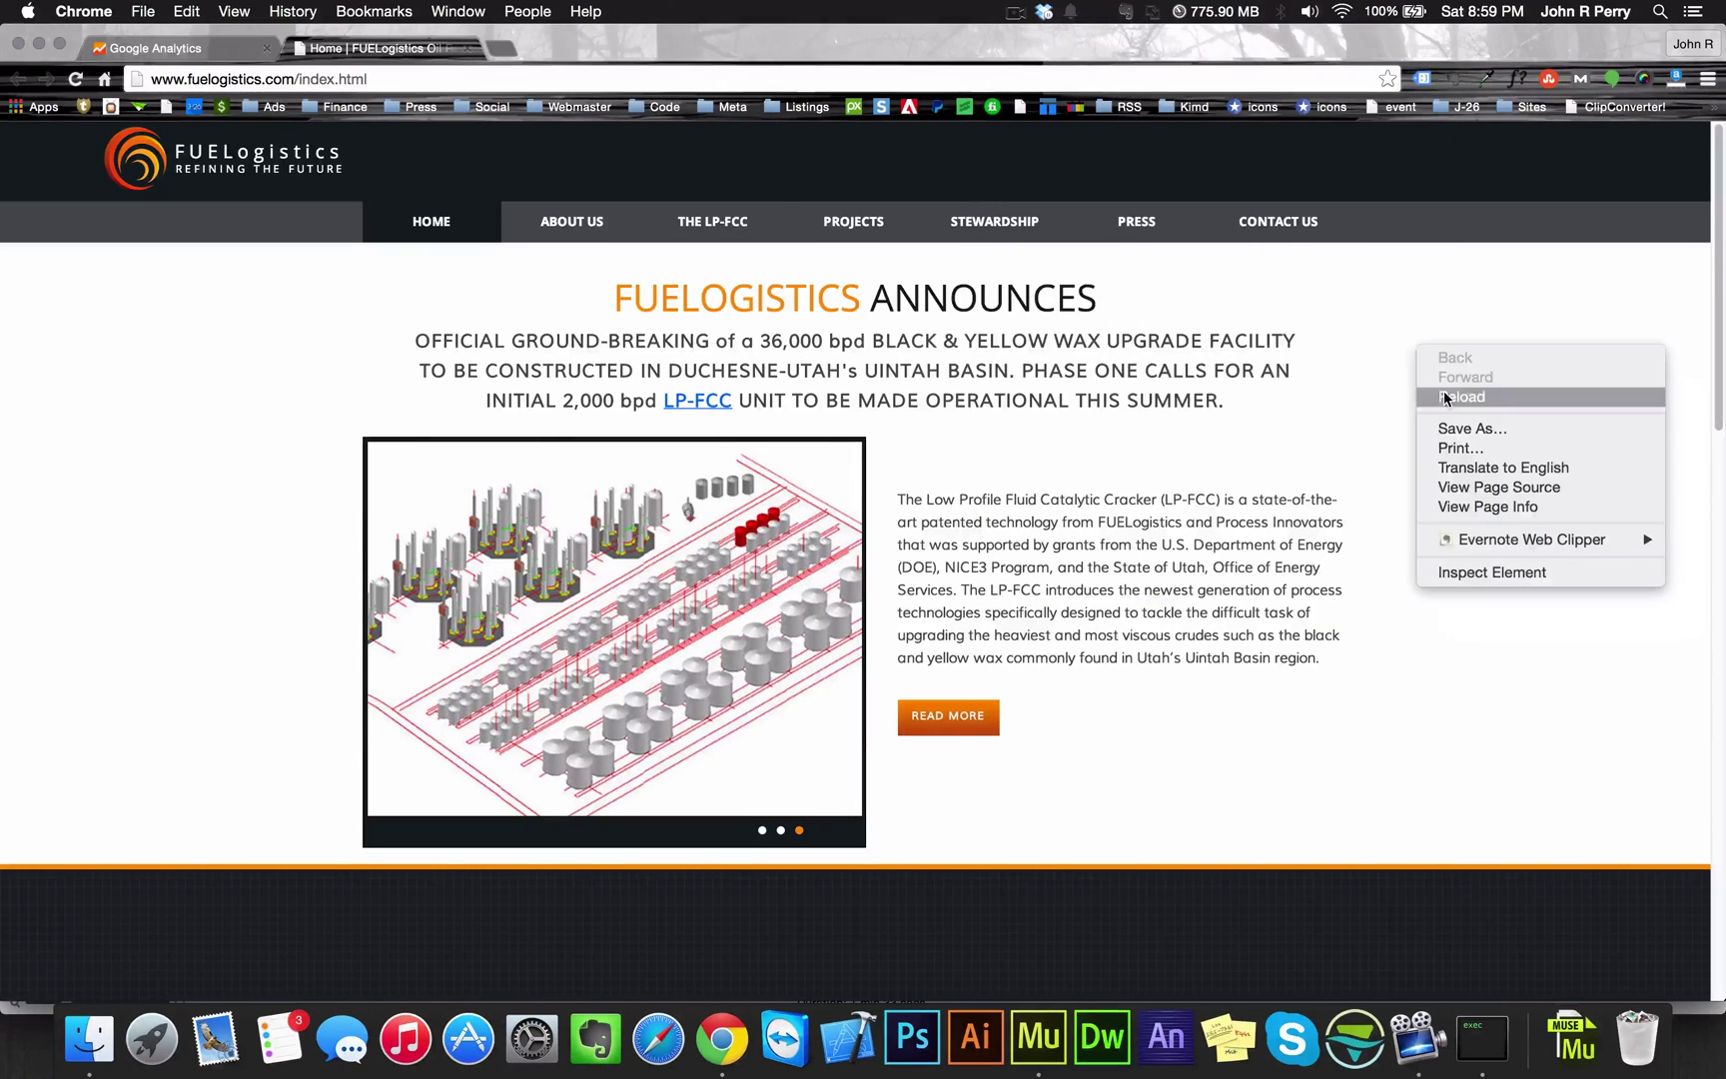
left_click(1438, 397)
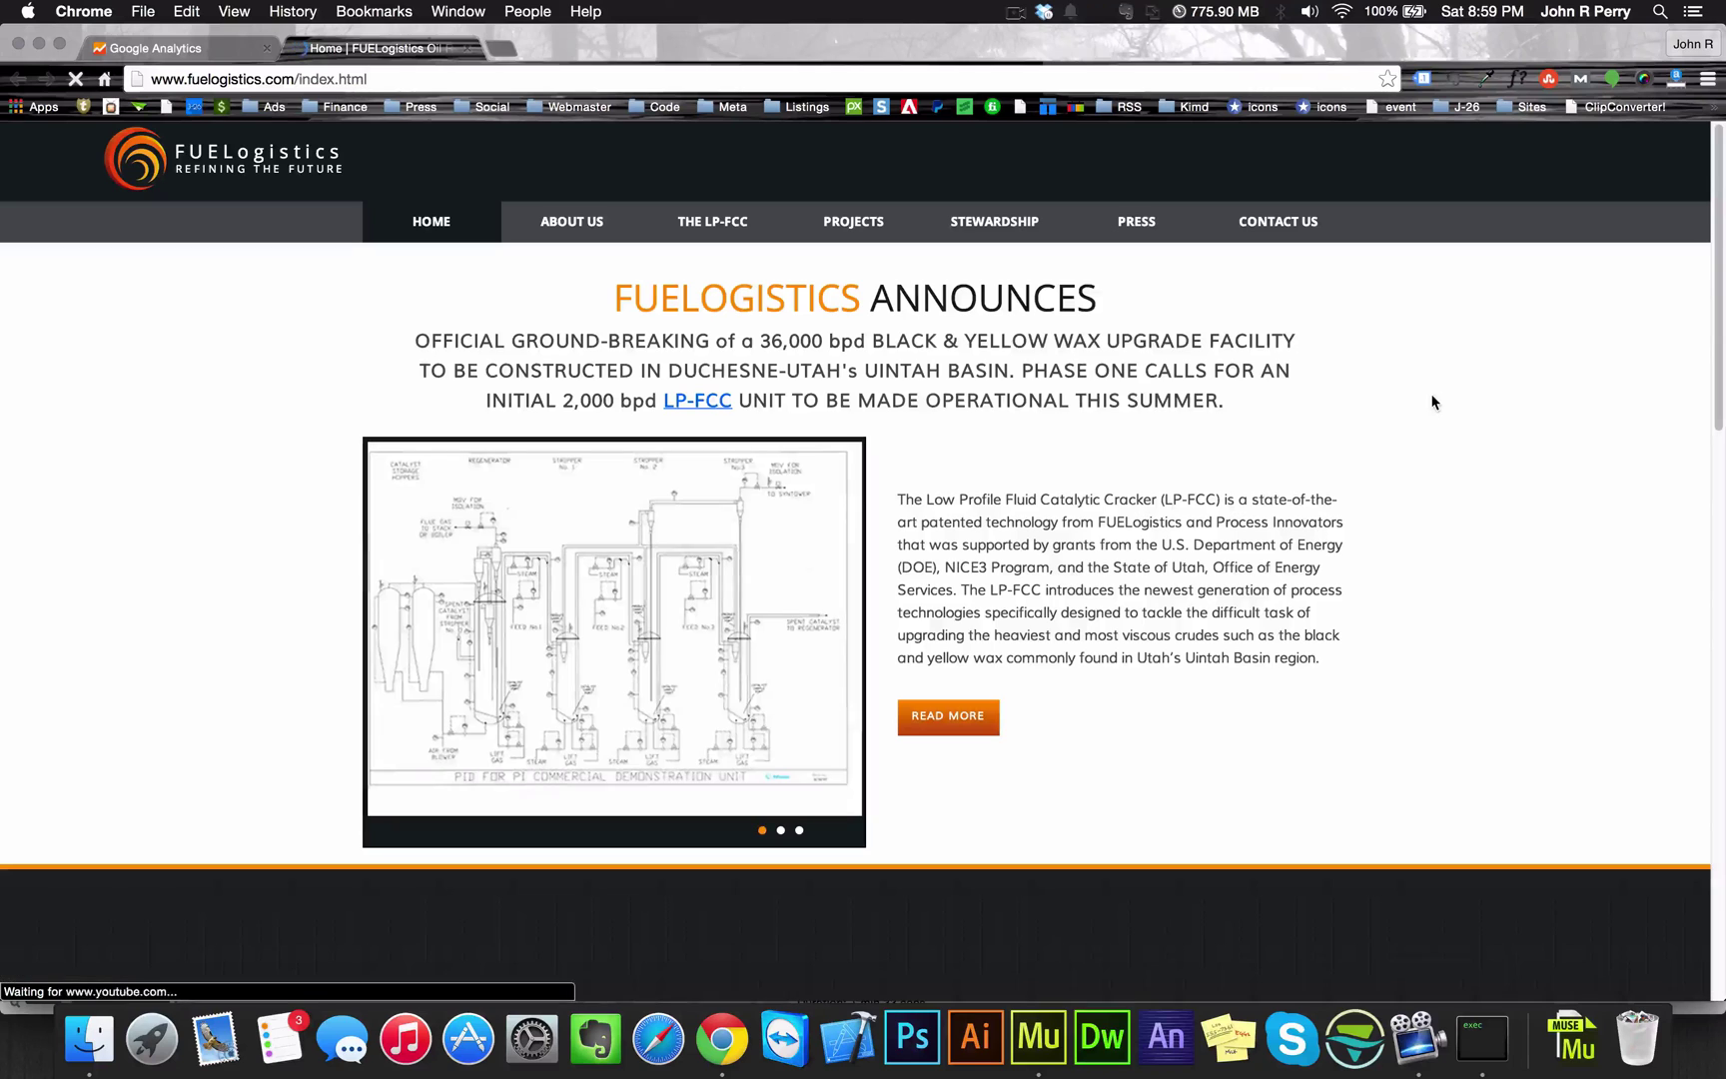
left_click(1424, 78)
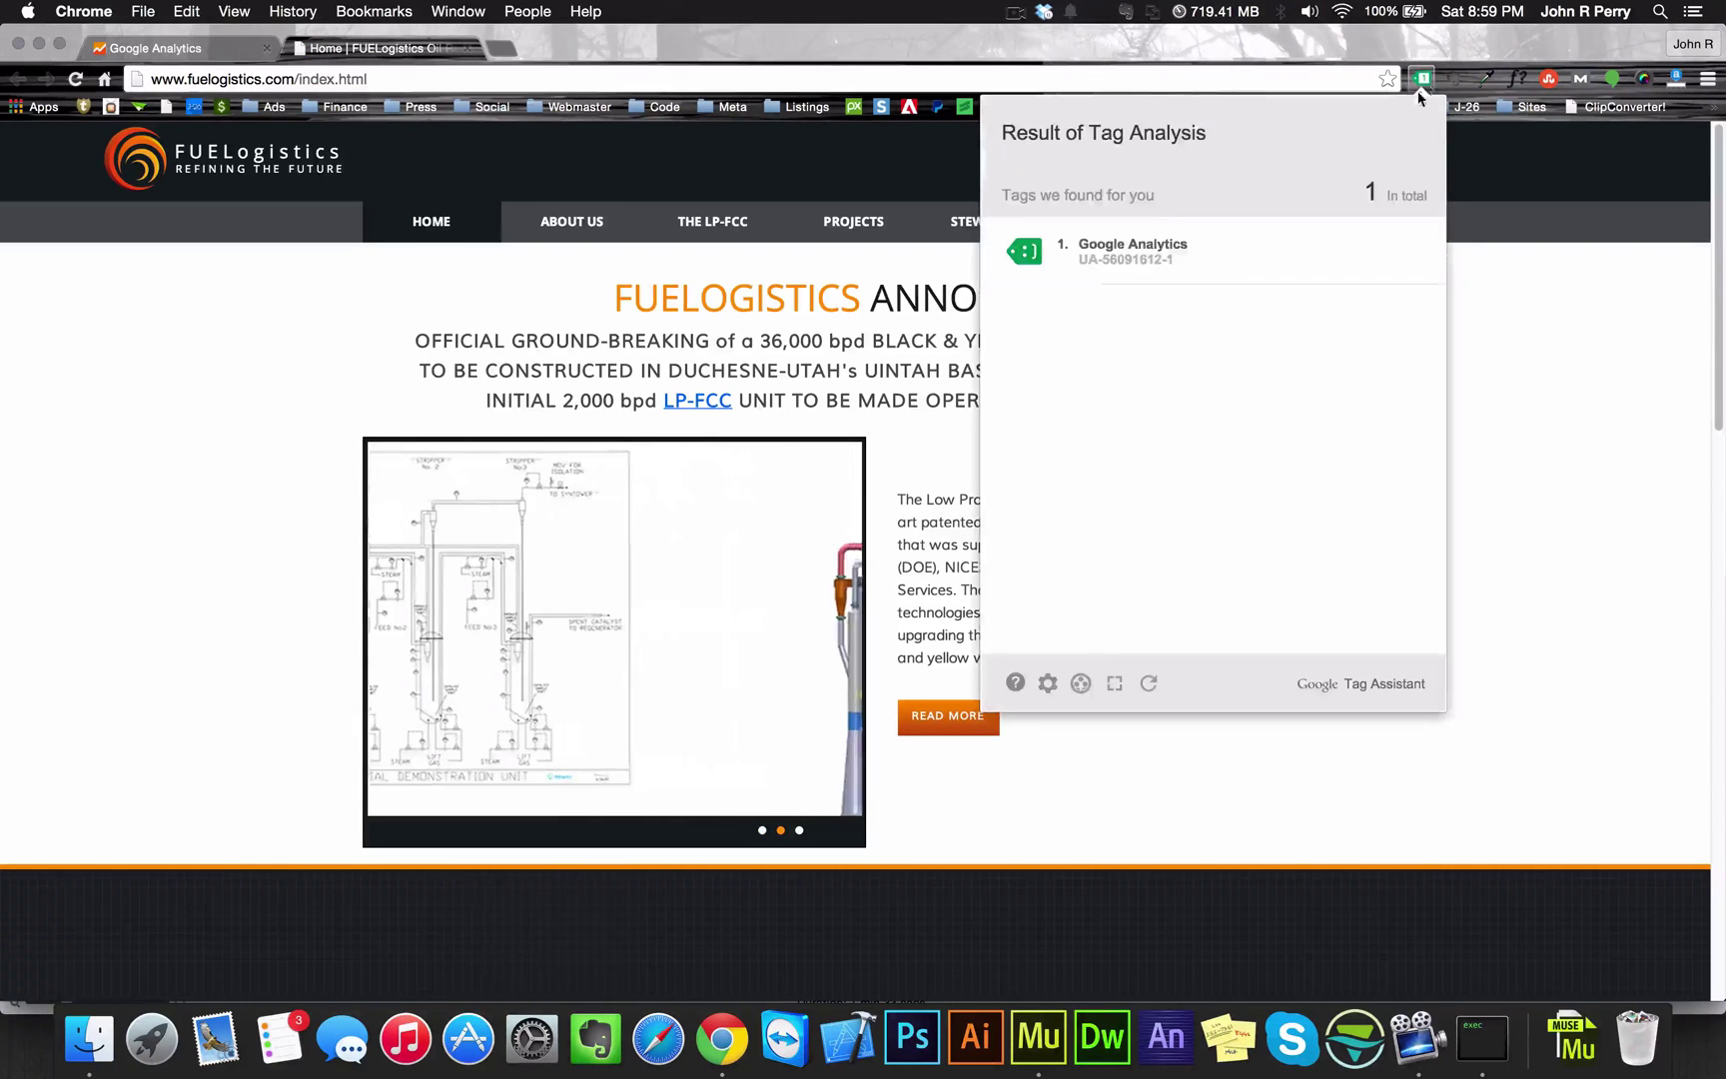
left_click(1159, 252)
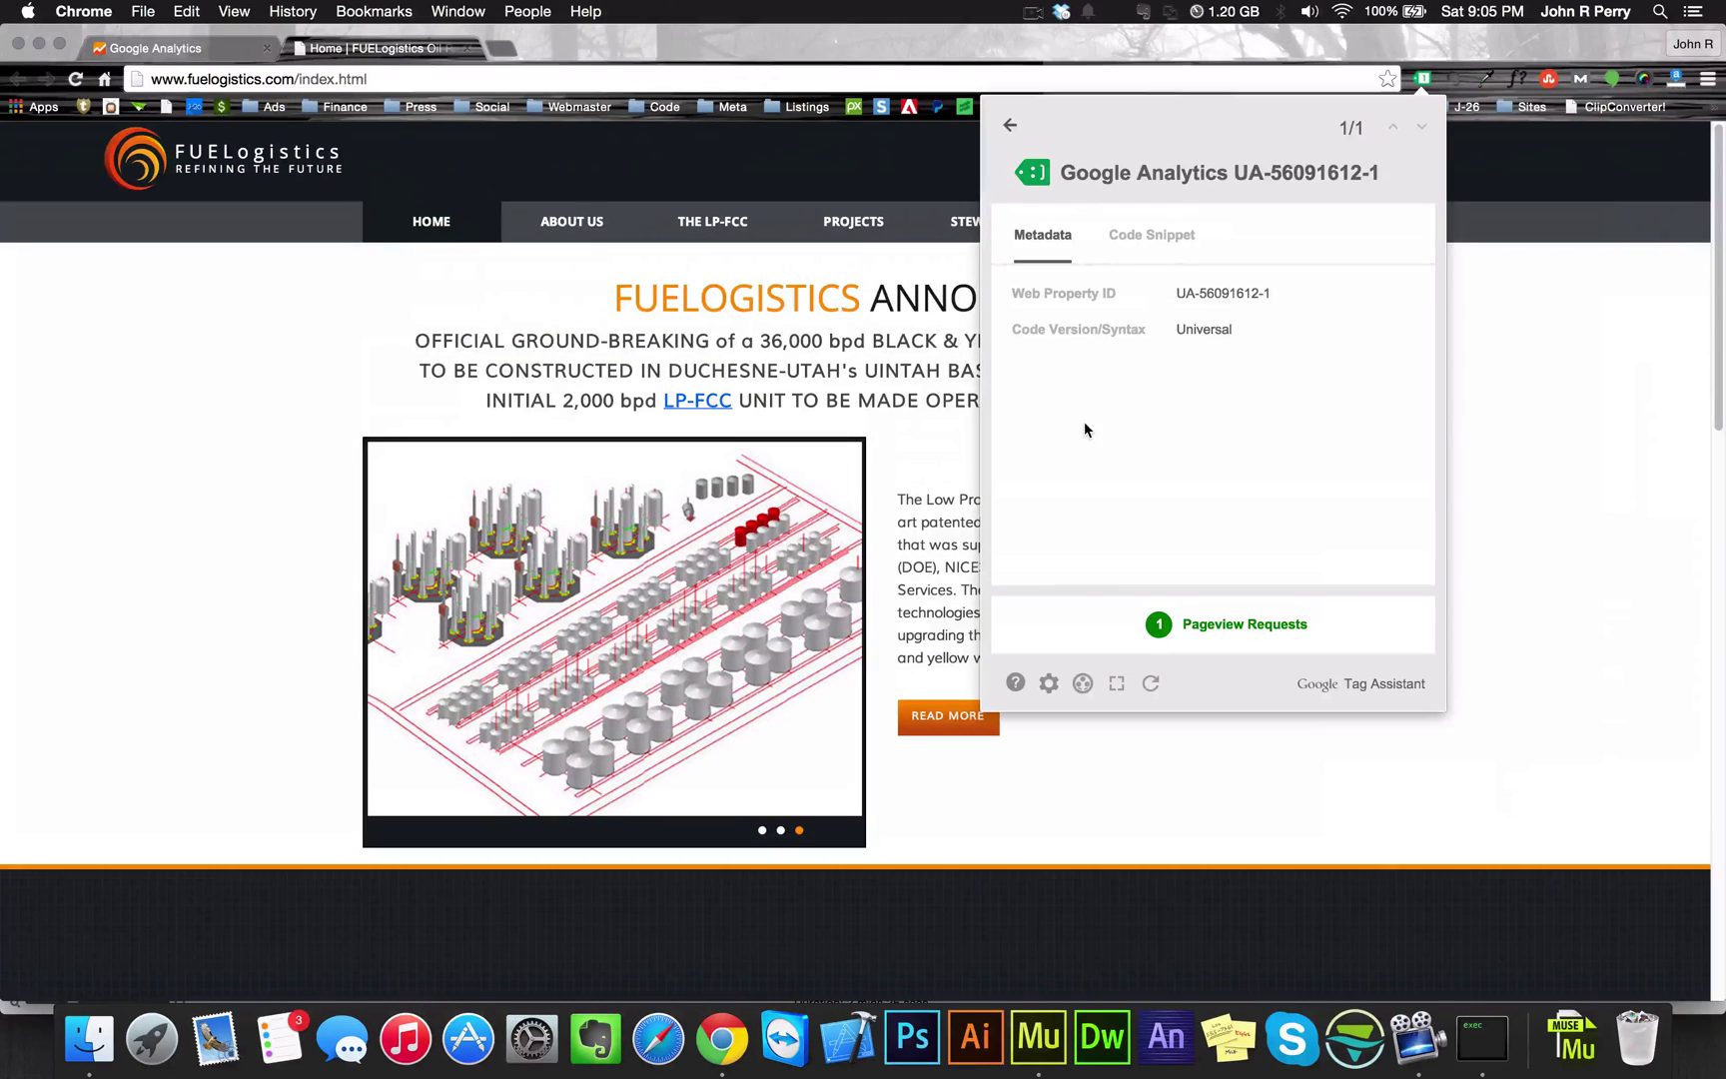
Step: Return to the Google Analytics tab showing the Tracking Not Installed status
left_click(160, 48)
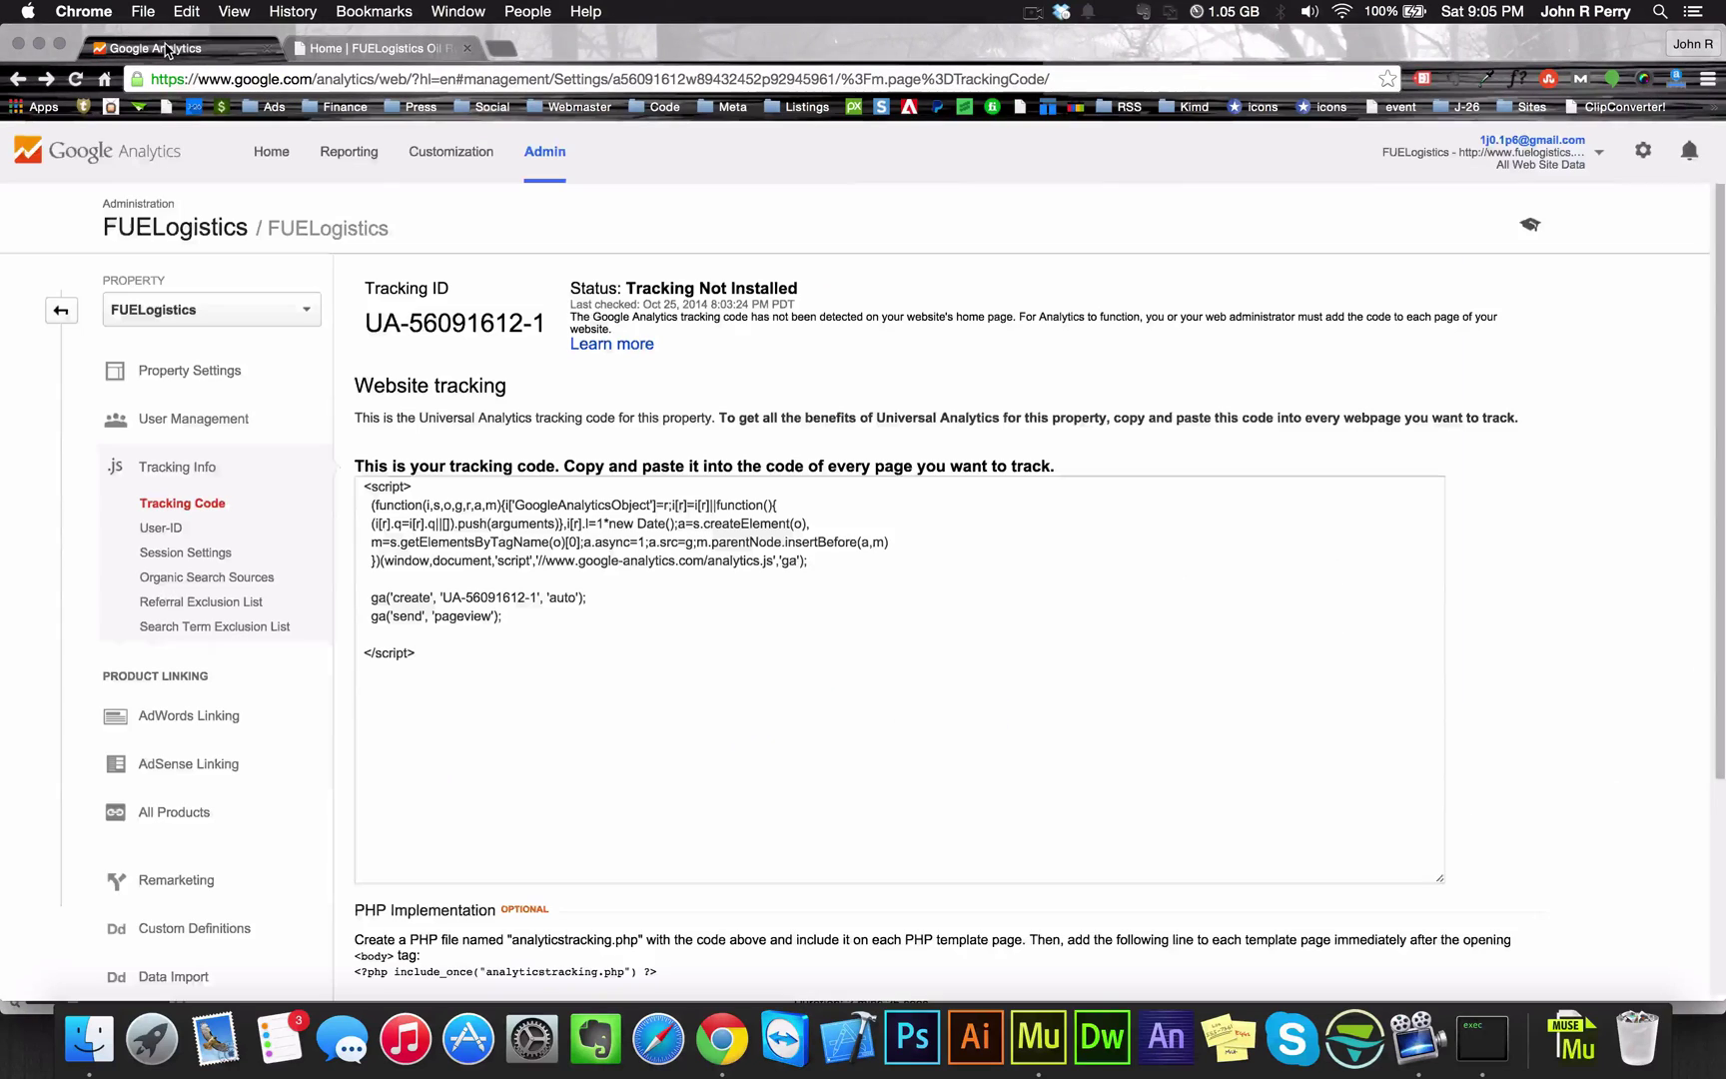